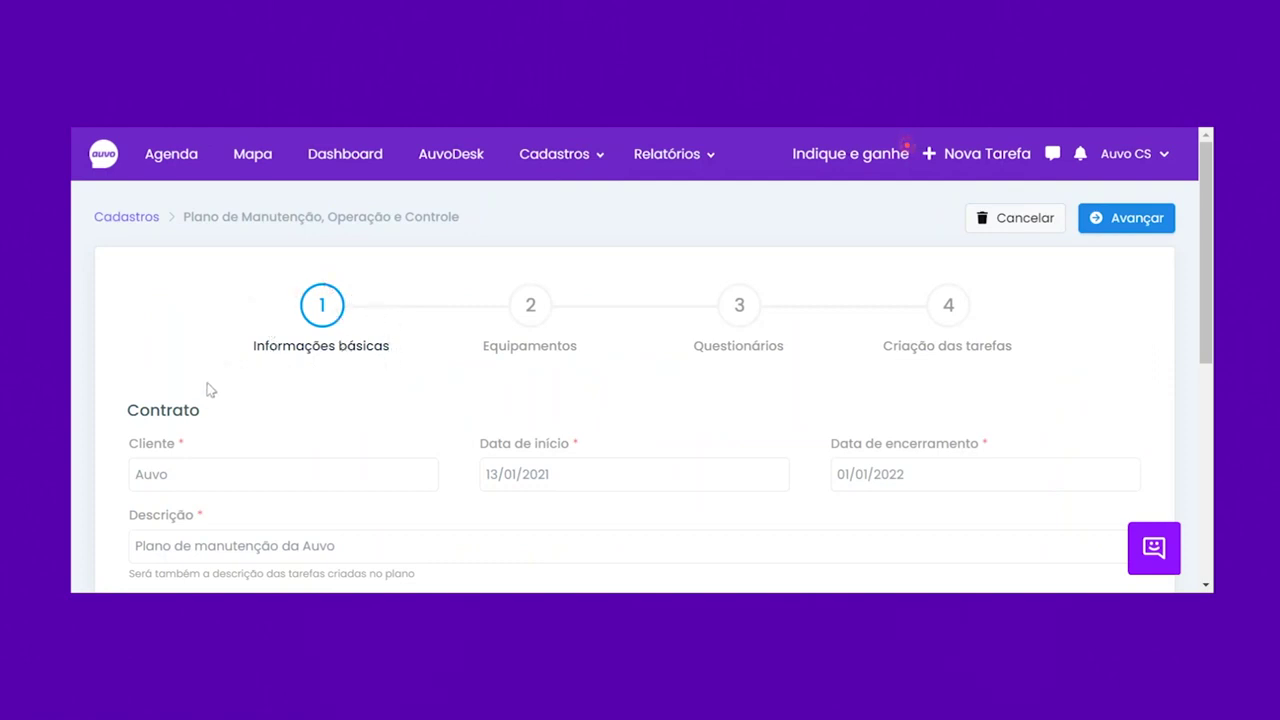
- Fill in the responsible engineer's name and full address for the maintenance plan and continue to the equipment stage
{"action": "scroll", "coordinate": [205, 388], "scroll_direction": "down", "scroll_amount": 2}
{"action": "scroll", "coordinate": [200, 388], "scroll_direction": "up", "scroll_amount": 1}
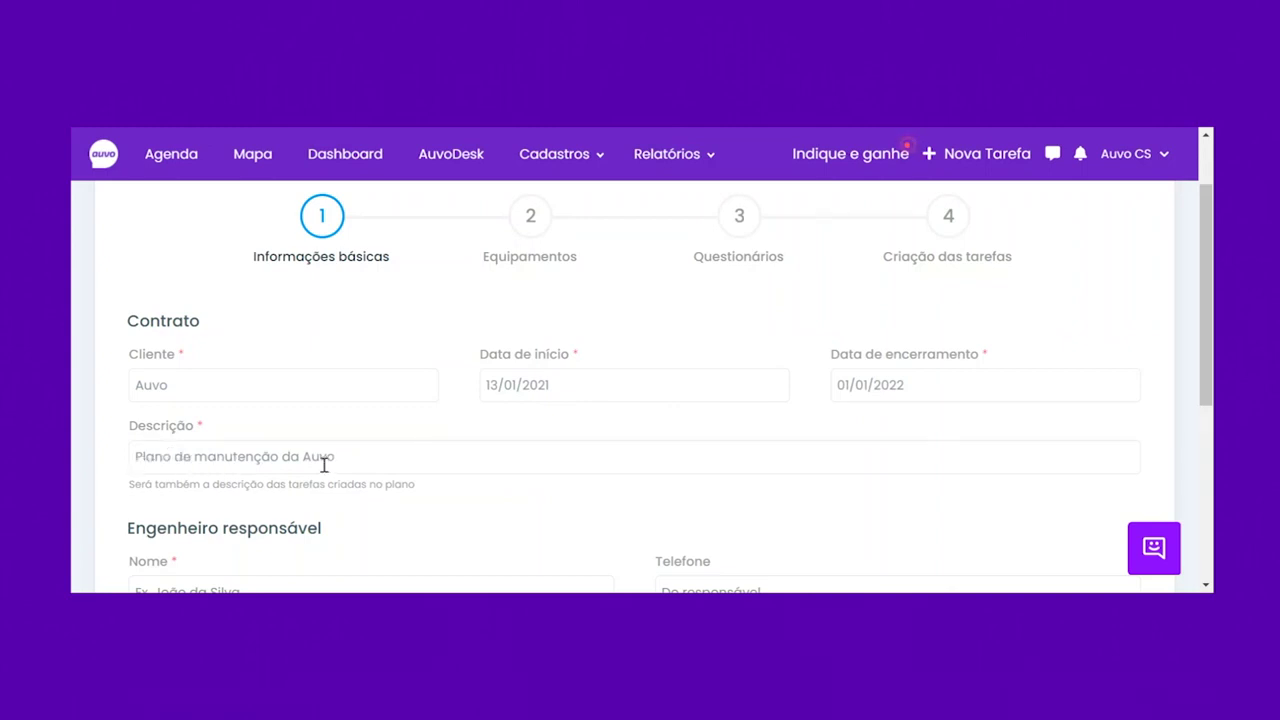
{"action": "scroll", "coordinate": [323, 465], "scroll_direction": "down", "scroll_amount": 3}
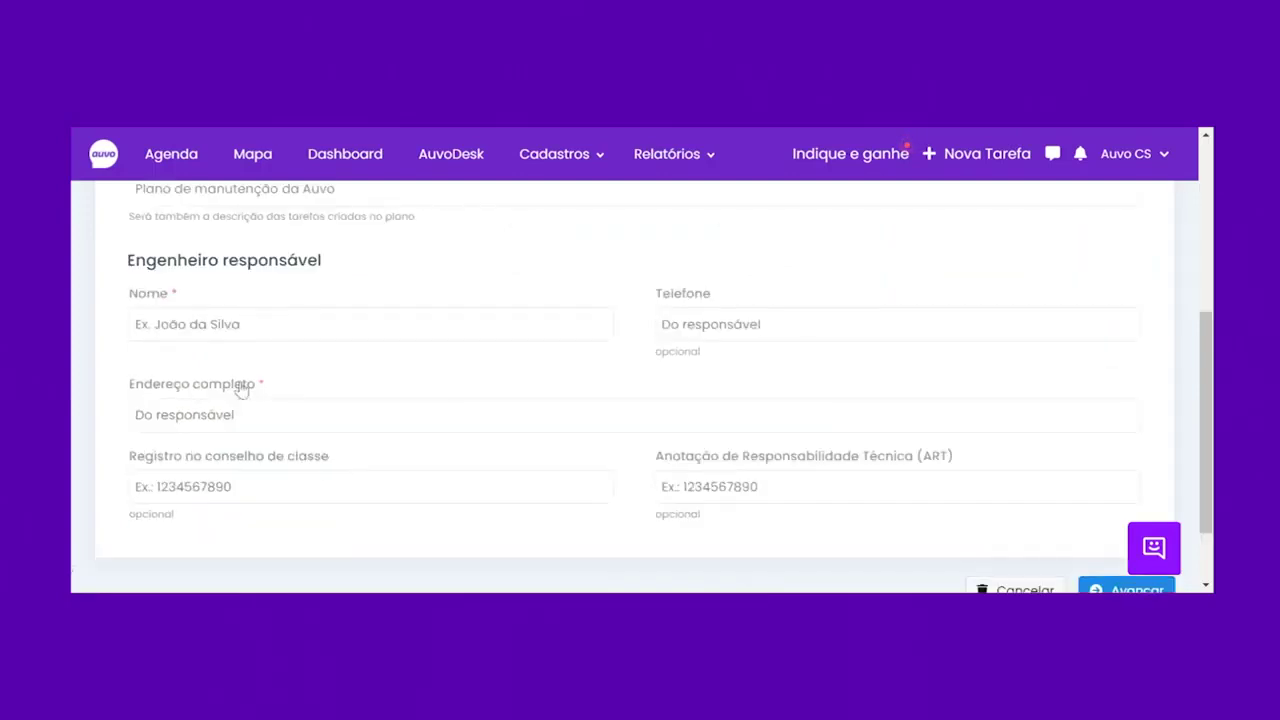
{"action": "left_click", "coordinate": [200, 324]}
{"action": "type", "text": "J"}
{"action": "left_click", "coordinate": [415, 414]}
{"action": "type", "text": "Avenida"}
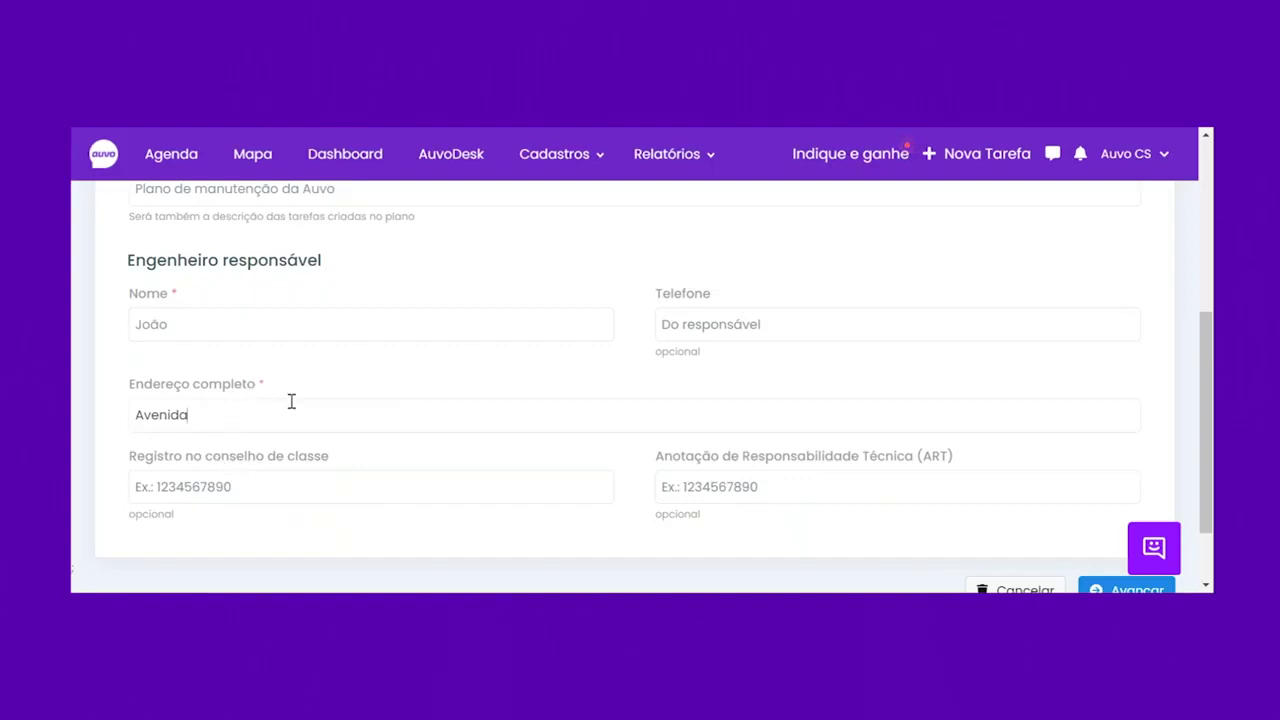
{"action": "scroll", "coordinate": [291, 401], "scroll_direction": "down", "scroll_amount": 2}
{"action": "left_click", "coordinate": [1122, 503]}
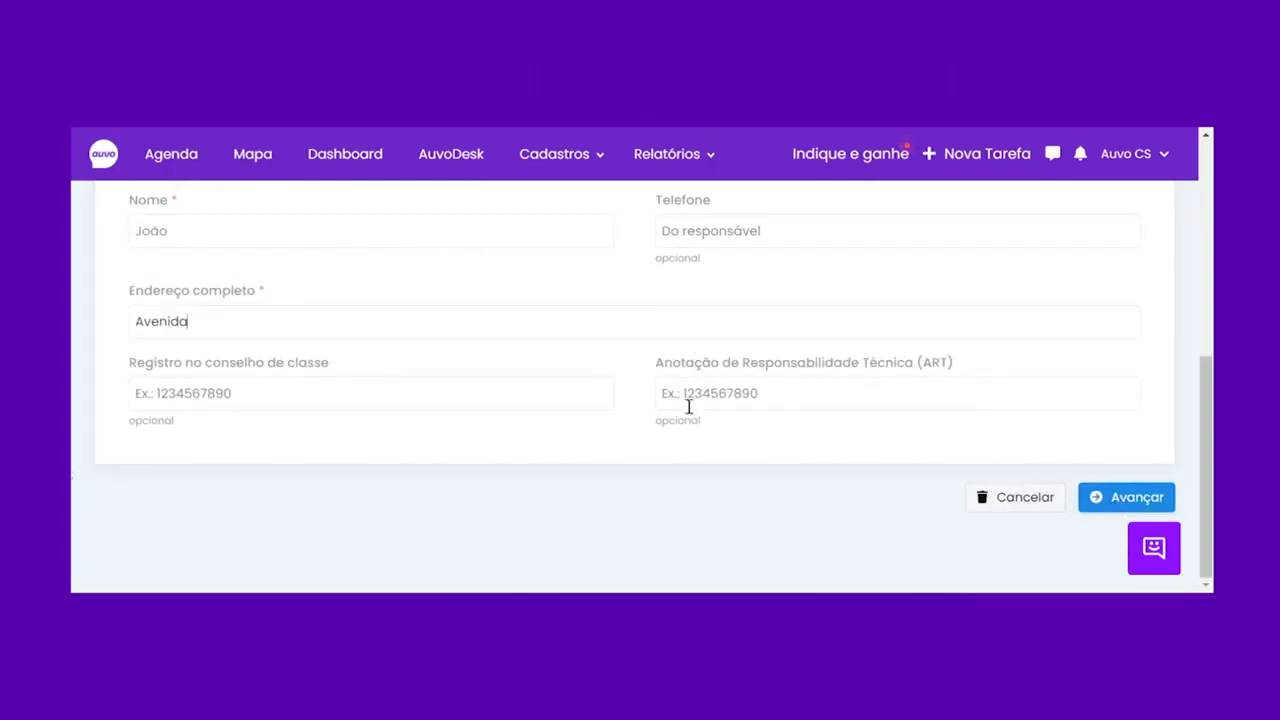
{"action": "left_click", "coordinate": [1122, 495]}
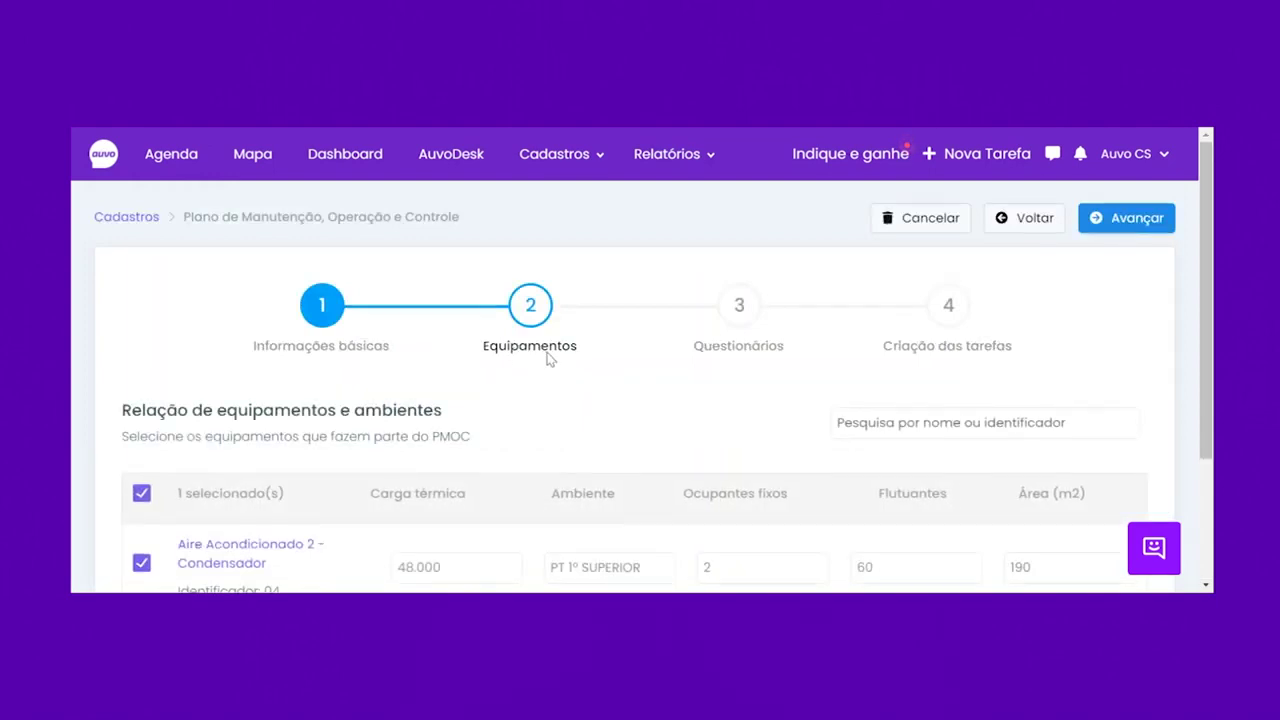
- Associate the AVALIAÇÃO TÉCNICA questionnaire with the Aire Acondicionado 2 - Condensador equipment and continue to task creation
{"action": "scroll", "coordinate": [548, 358], "scroll_direction": "down", "scroll_amount": 2}
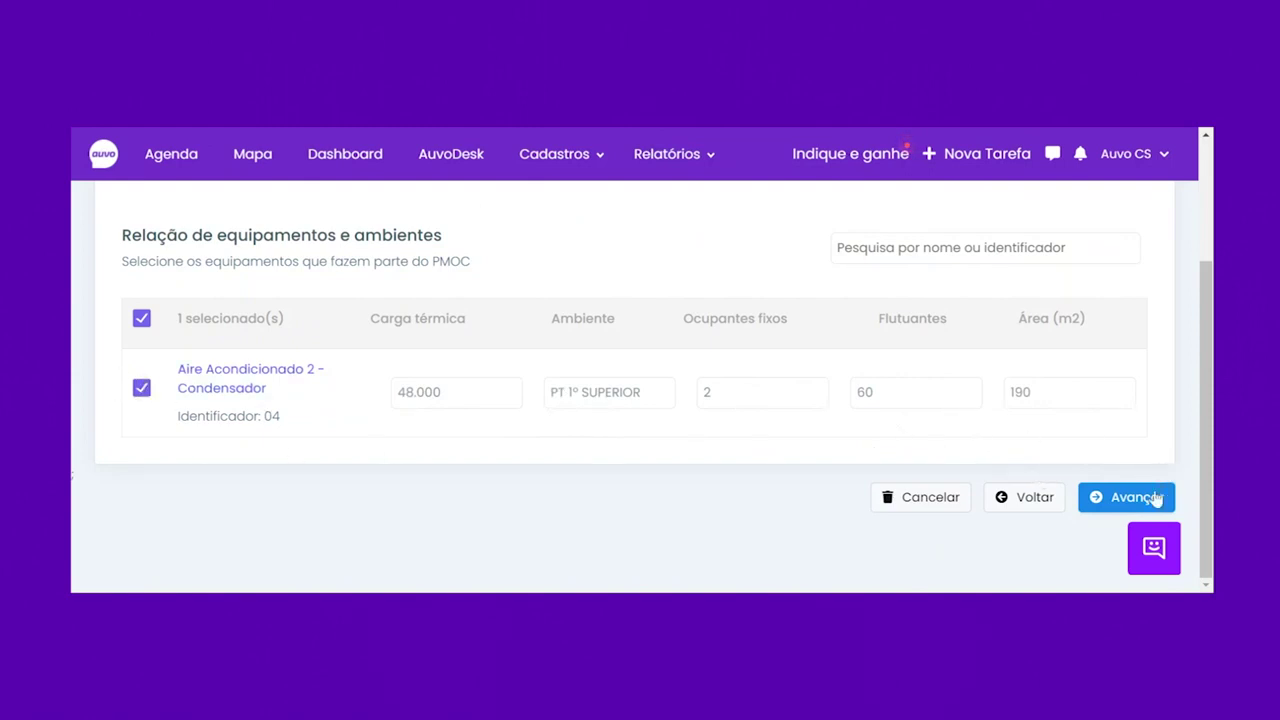
{"action": "left_click", "coordinate": [1095, 500]}
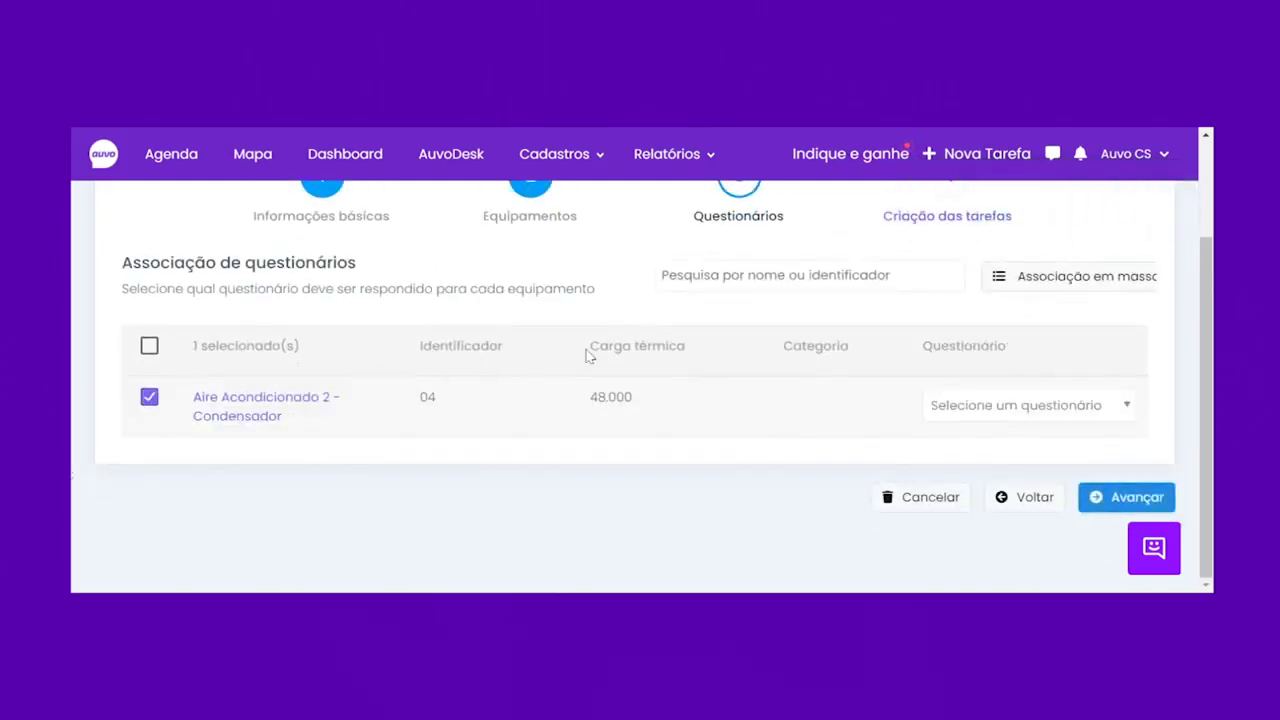
{"action": "left_click", "coordinate": [1113, 286]}
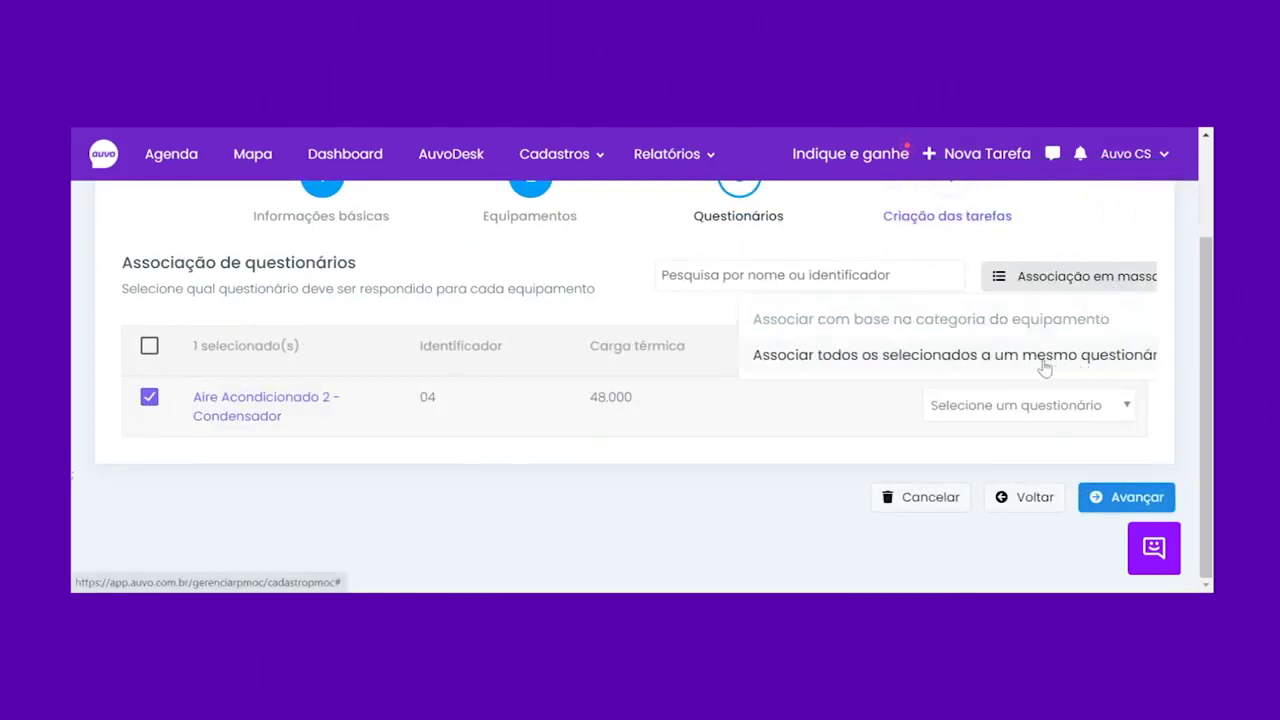
{"action": "left_click", "coordinate": [1023, 332]}
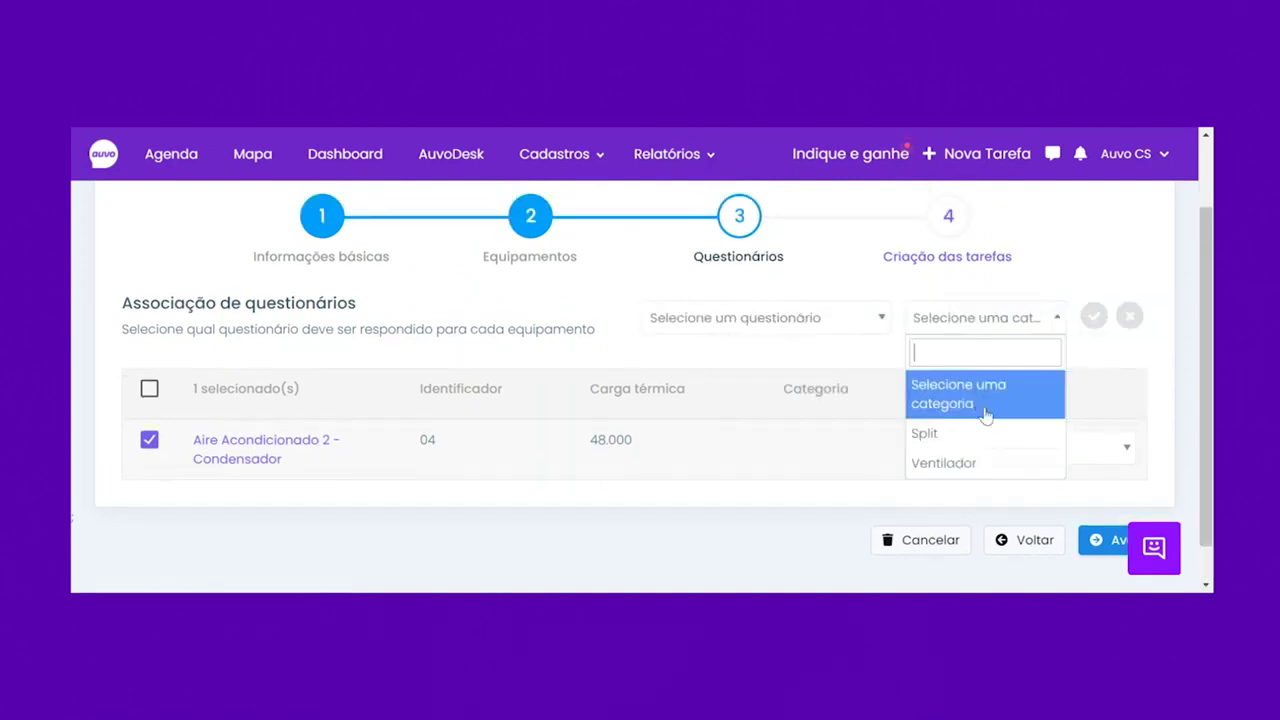
{"action": "left_click", "coordinate": [949, 452]}
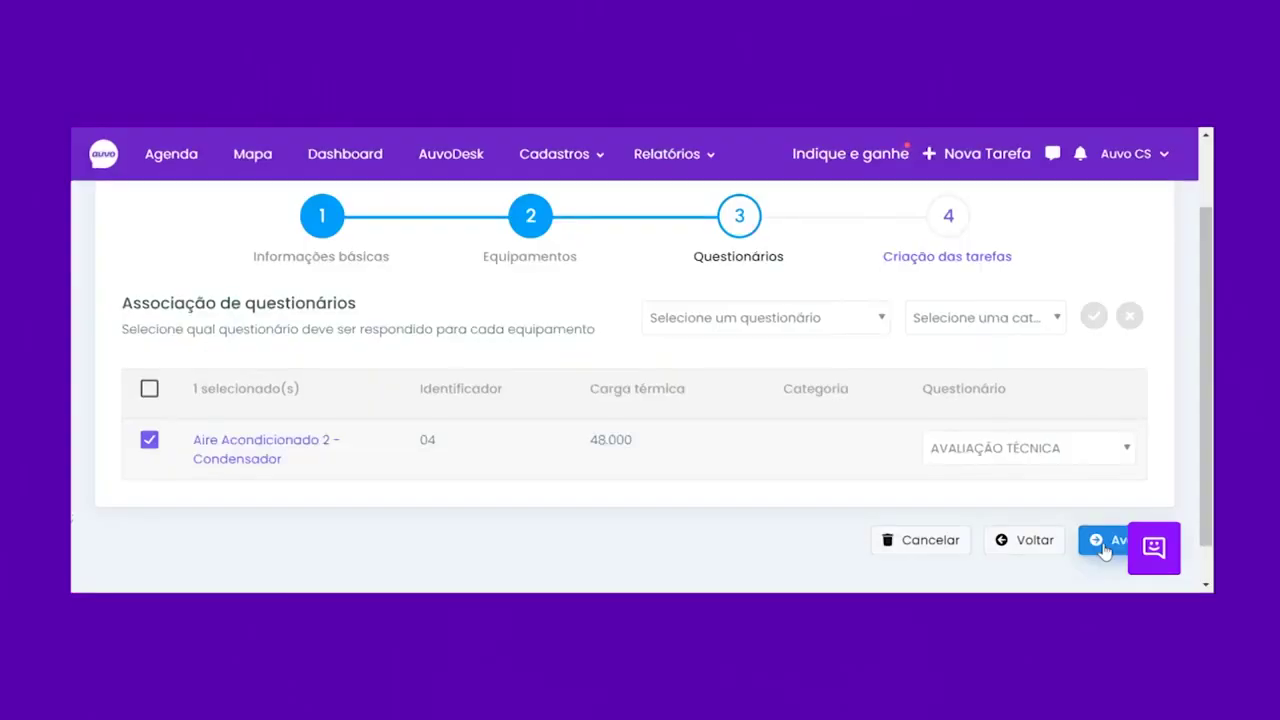
{"action": "left_click", "coordinate": [1102, 542]}
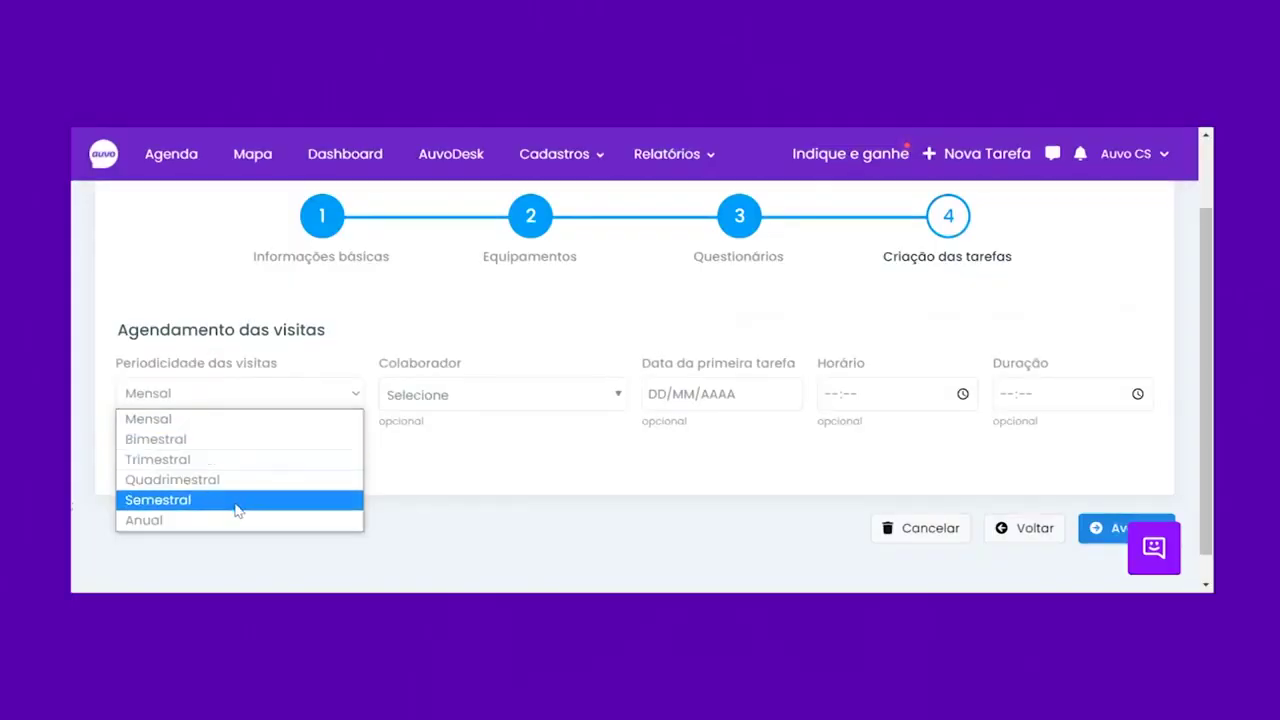
- Assign the monthly visits to the Analista de Relacionamento collaborator and set the first task's date to 13/01/2021
{"action": "left_click", "coordinate": [466, 400]}
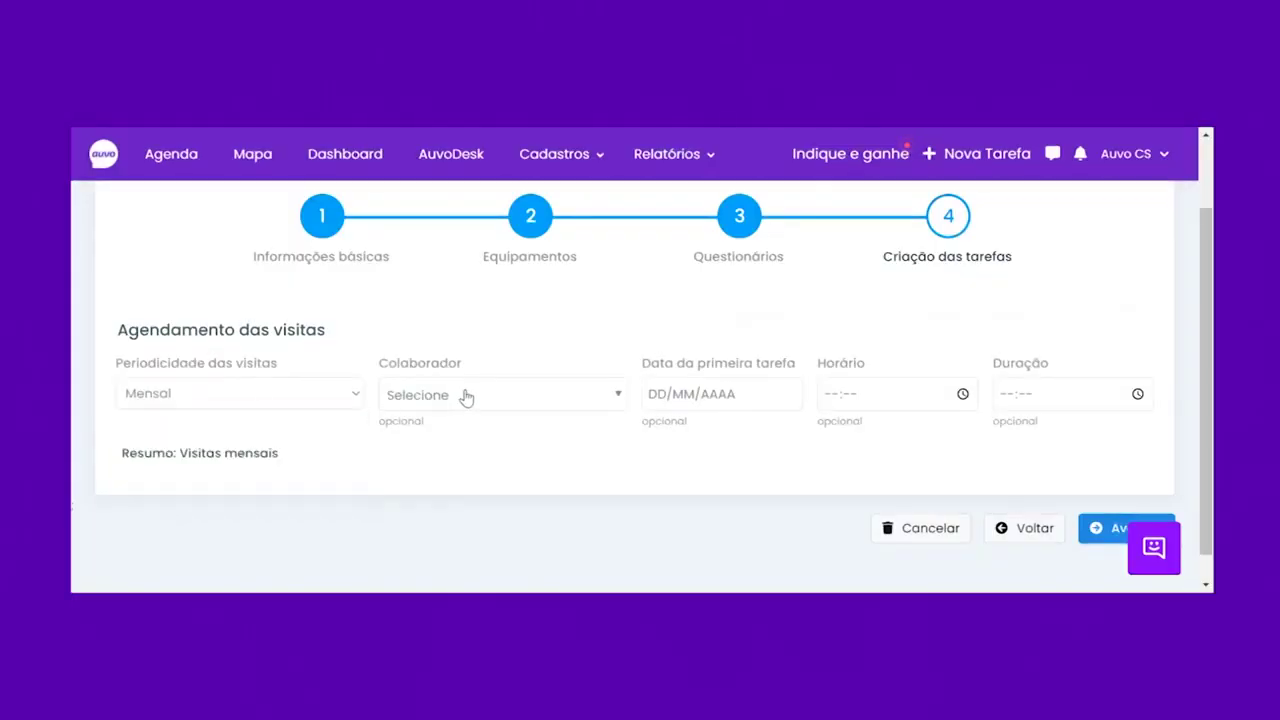
{"action": "left_click", "coordinate": [466, 400]}
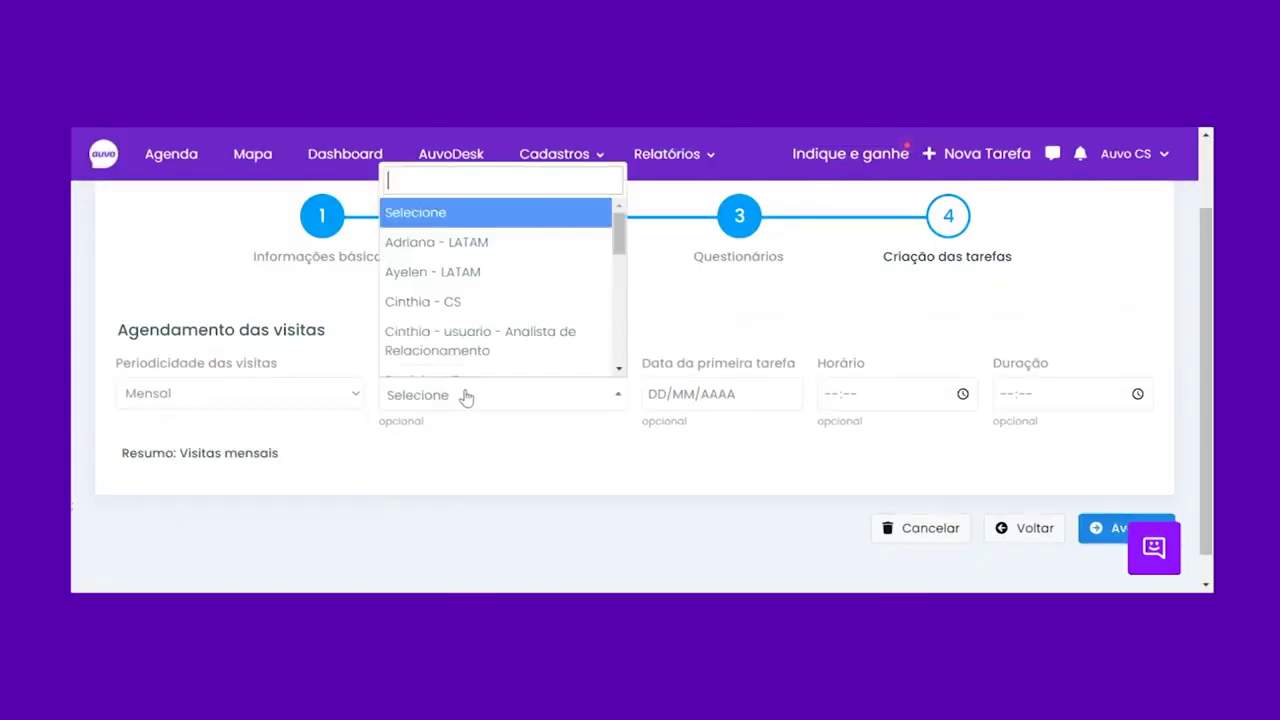
{"action": "left_click", "coordinate": [495, 343]}
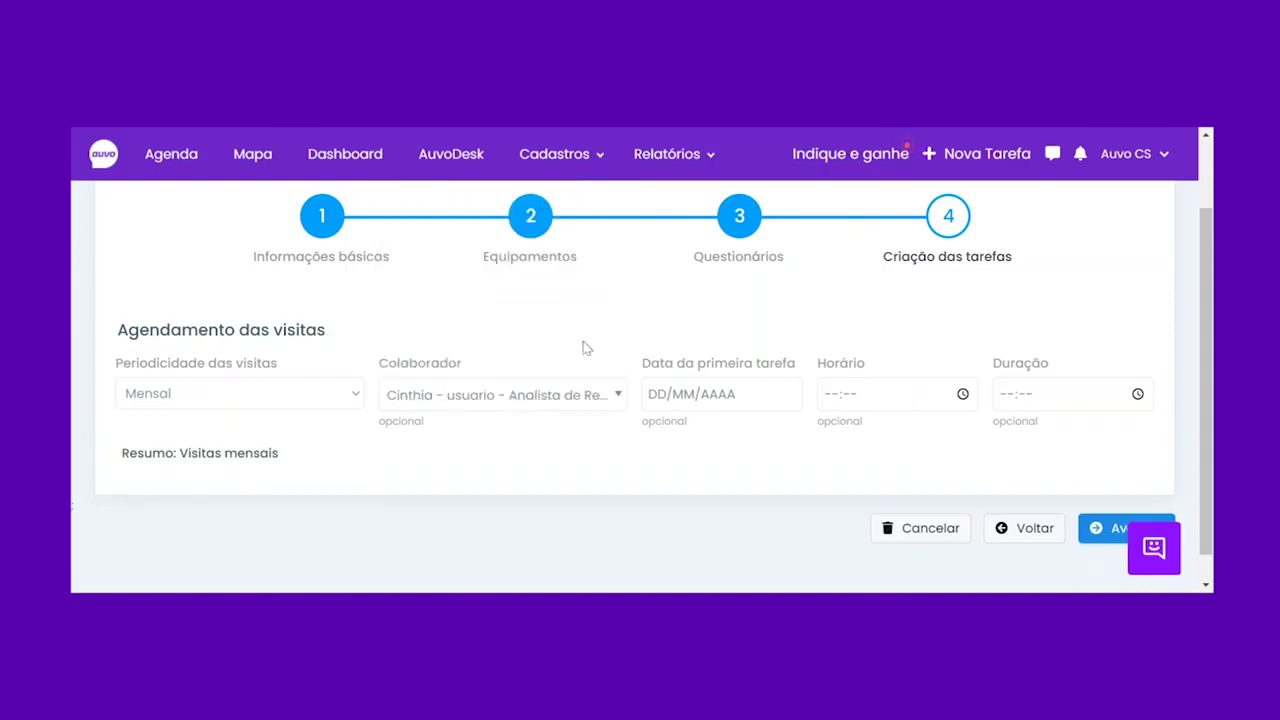
{"action": "left_click", "coordinate": [661, 396]}
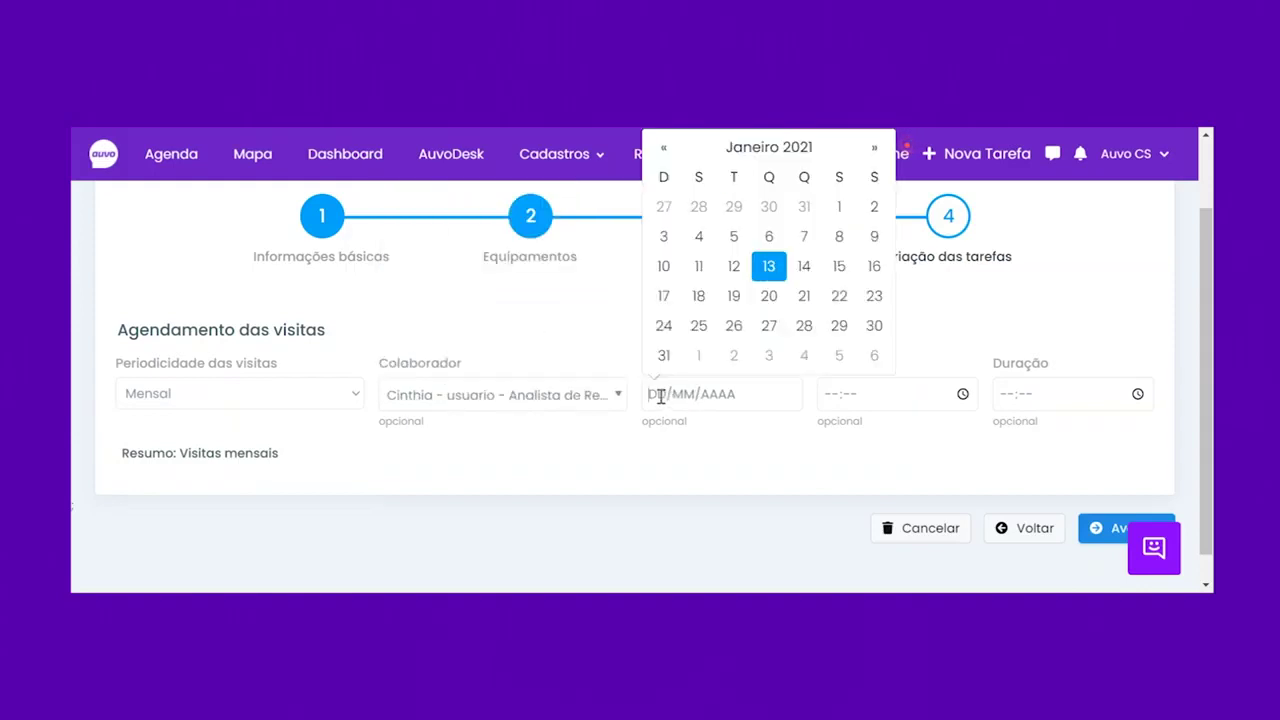
{"action": "left_click", "coordinate": [769, 265]}
- Set the visits' start time to 10:00 and their duration to 03:00
{"action": "left_click", "coordinate": [824, 398]}
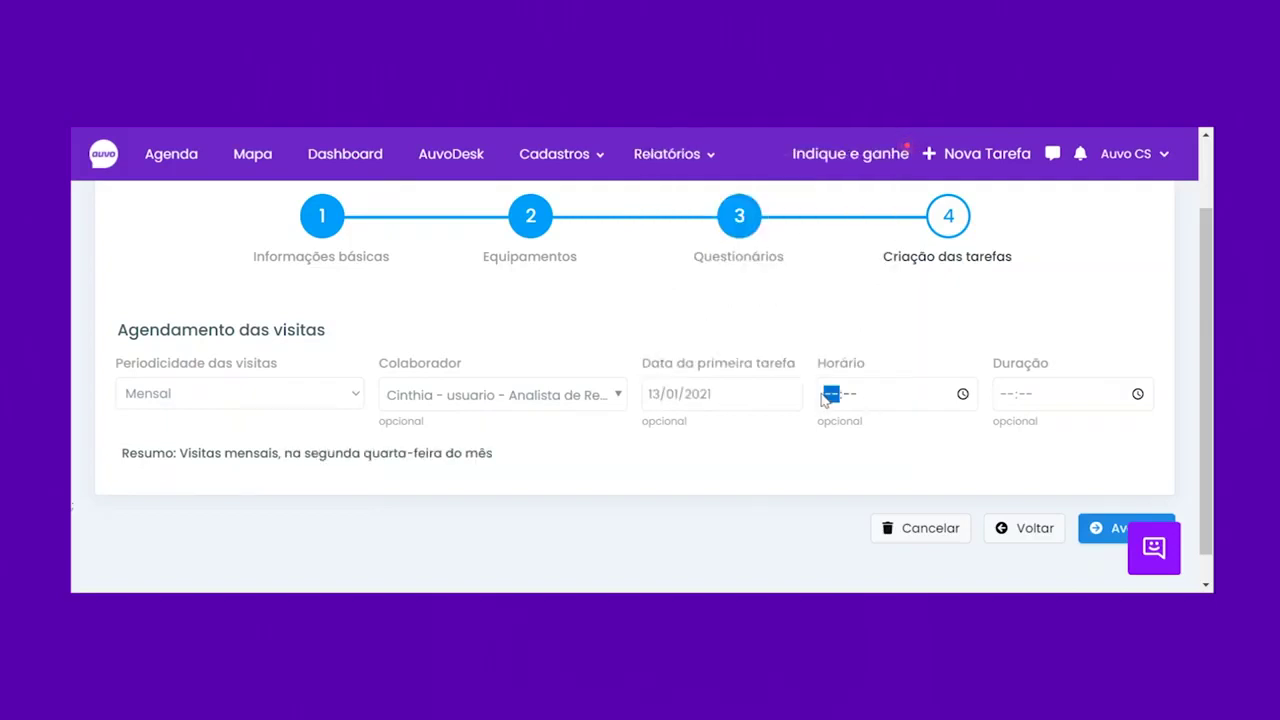
{"action": "type", "text": "1000"}
{"action": "left_click", "coordinate": [1006, 398]}
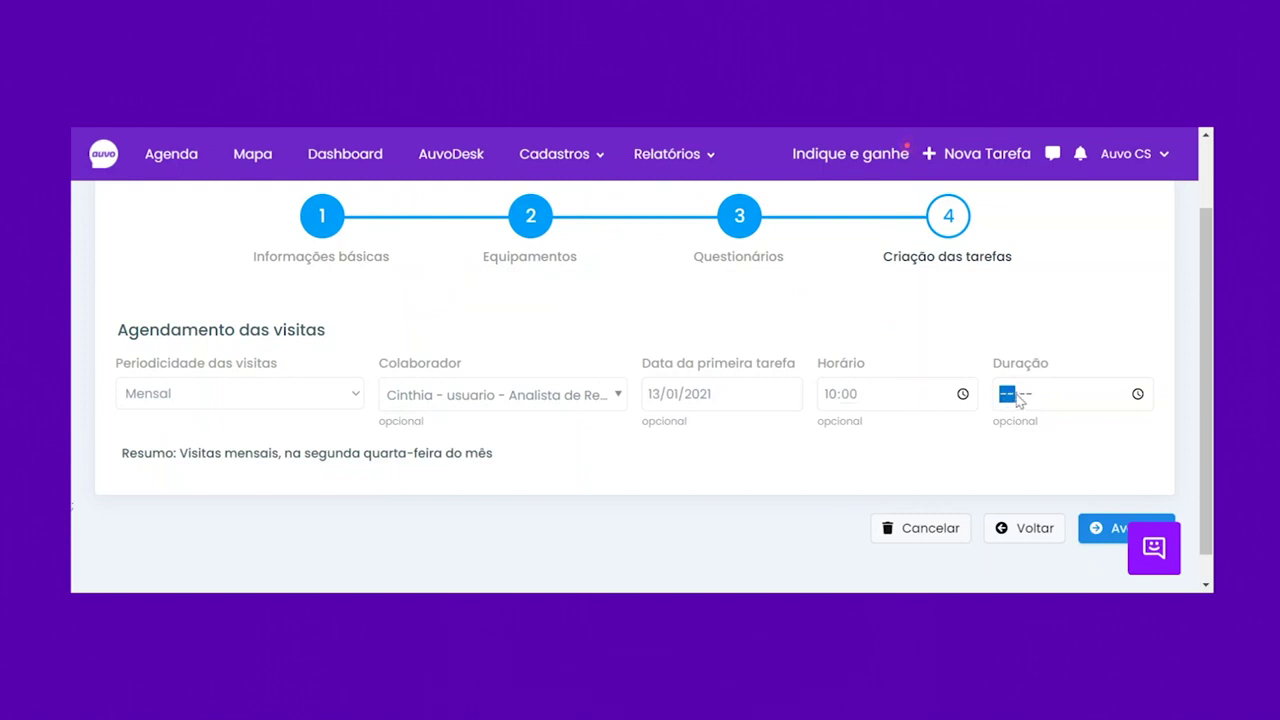
{"action": "type", "text": "03:0"}
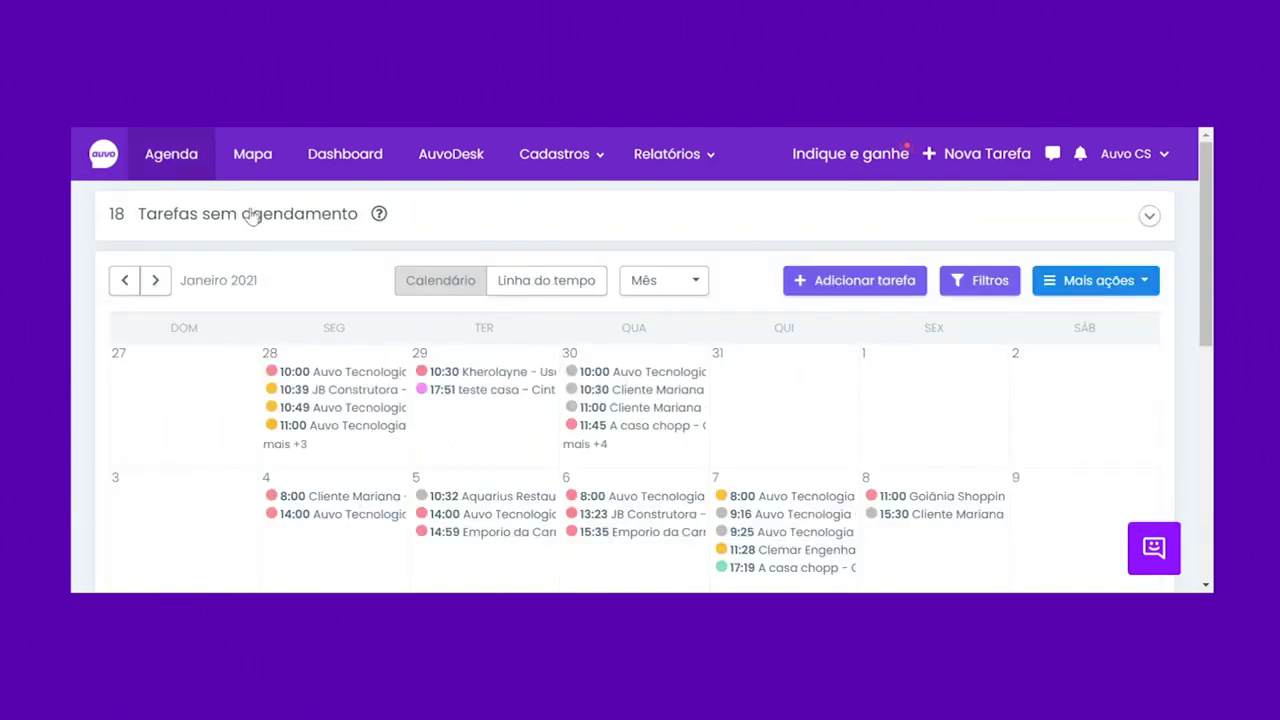
- Look up the unscheduled tasks section in the Agenda
{"action": "left_click", "coordinate": [250, 215]}
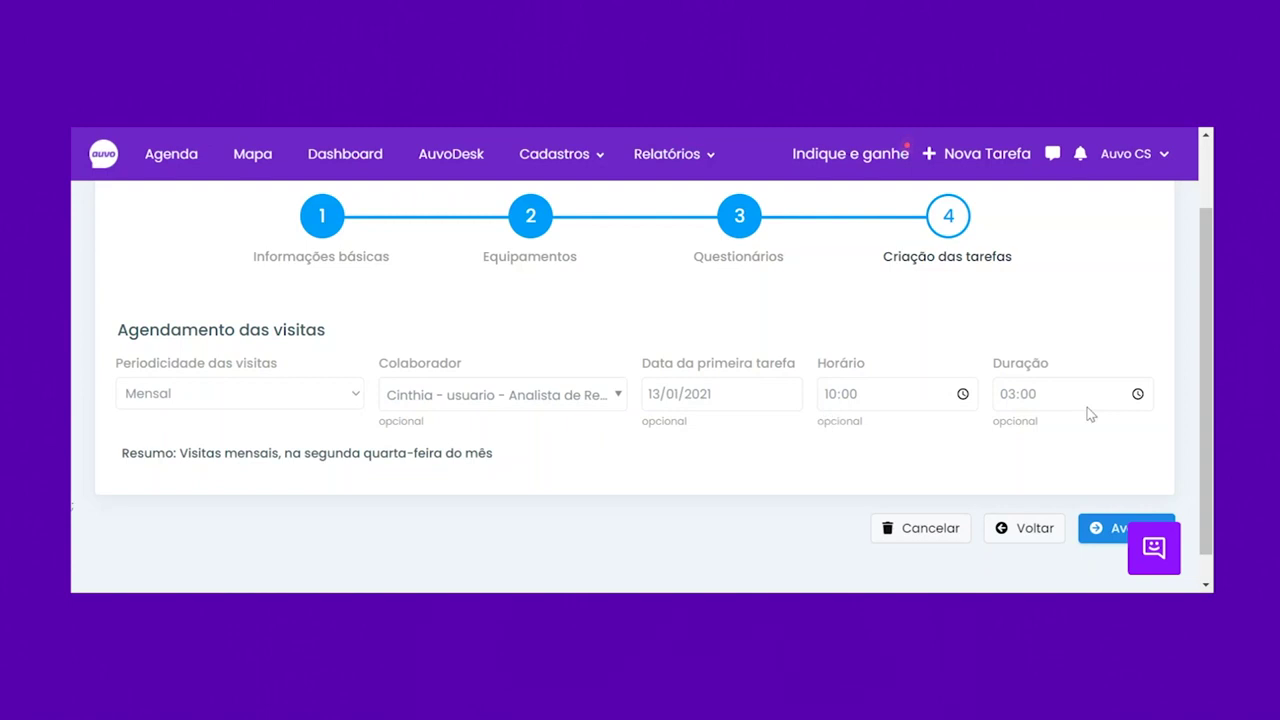
- Generate the plan's visit tasks from the schedule and review their dates, durations and collaborators
{"action": "left_click", "coordinate": [1097, 530]}
{"action": "scroll", "coordinate": [1012, 459], "scroll_direction": "down", "scroll_amount": 3}
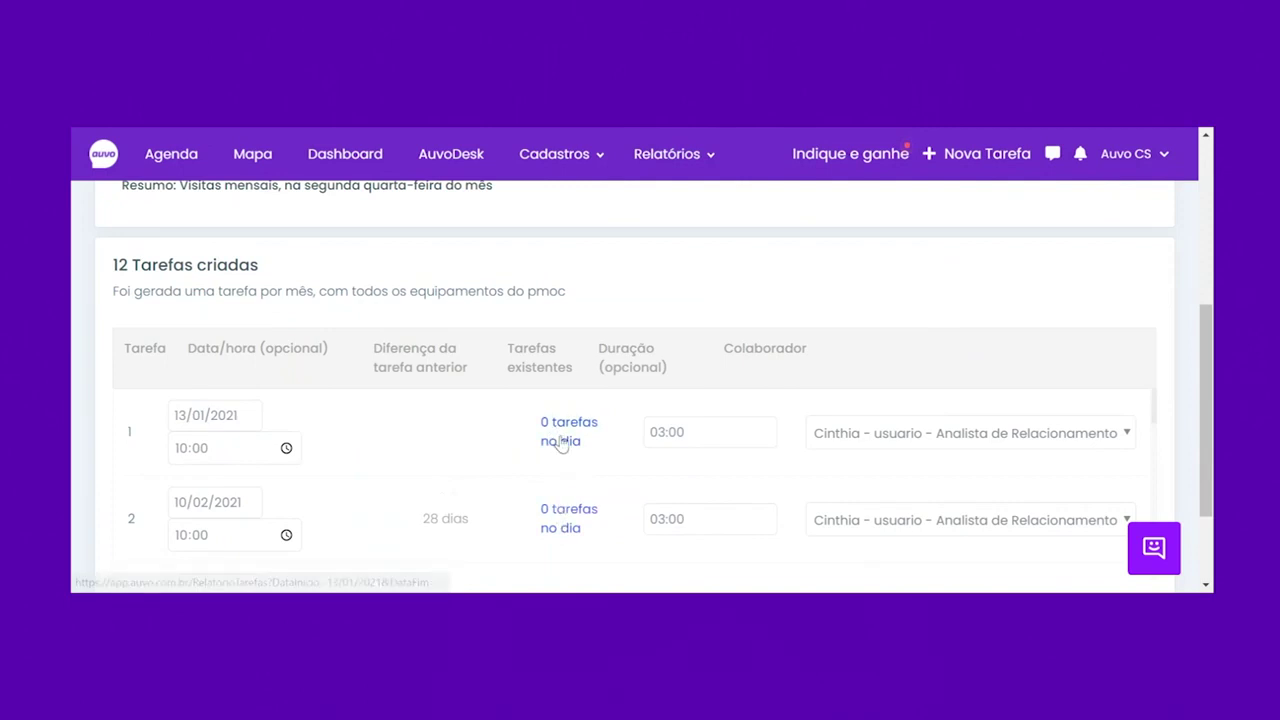
{"action": "scroll", "coordinate": [570, 470], "scroll_direction": "down", "scroll_amount": 1}
{"action": "scroll", "coordinate": [570, 470], "scroll_direction": "up", "scroll_amount": 2}
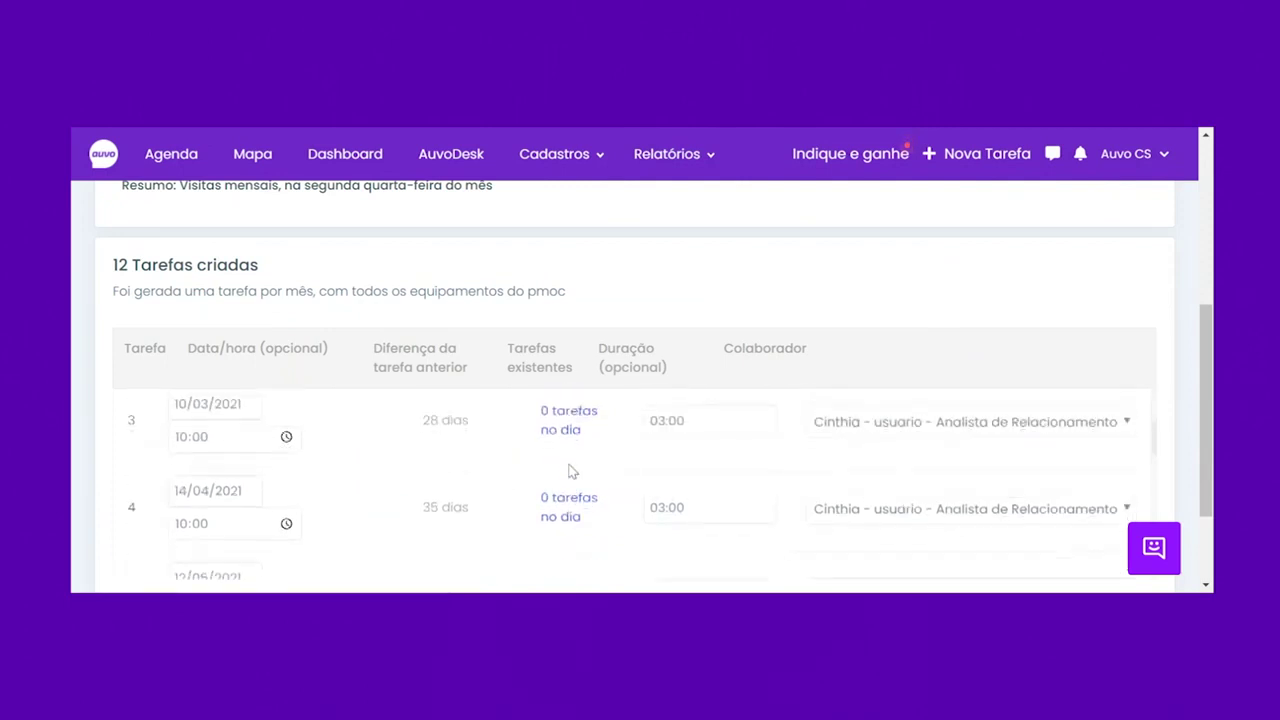
{"action": "scroll", "coordinate": [1165, 500], "scroll_direction": "down", "scroll_amount": 2}
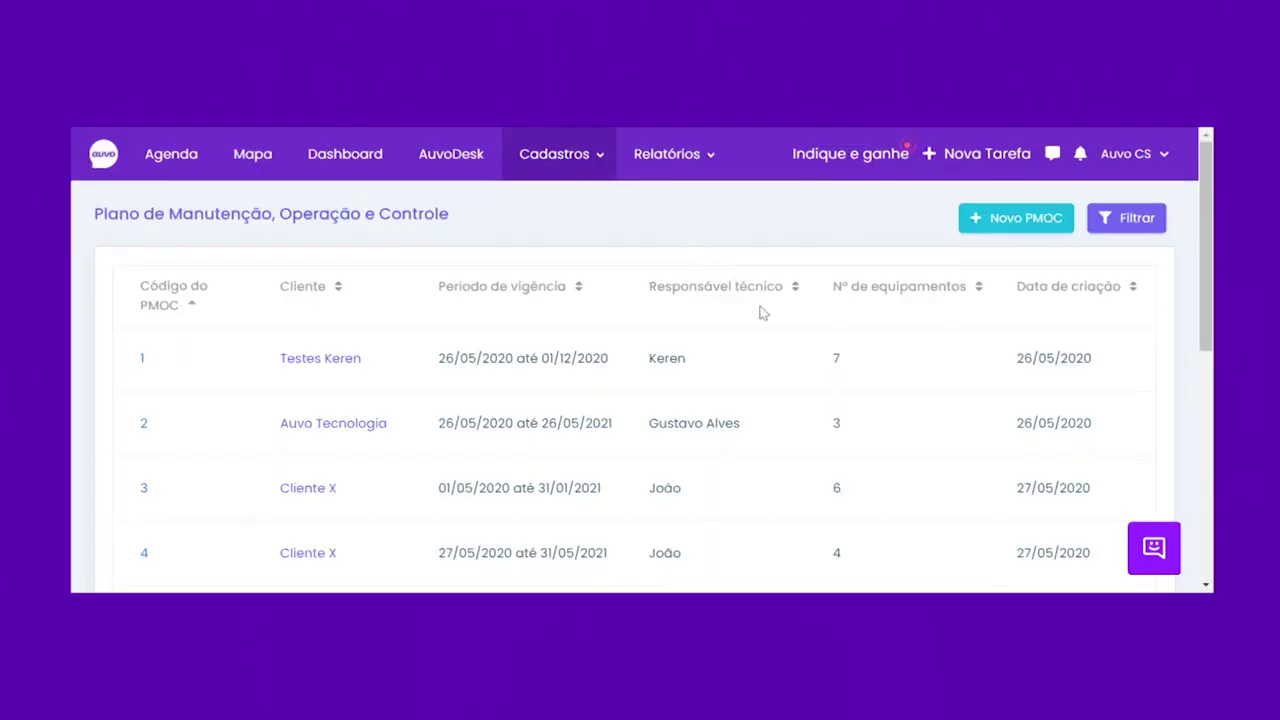
- Open PMOC 32 of the client Auvo from the list of maintenance plans
{"action": "scroll", "coordinate": [760, 313], "scroll_direction": "down", "scroll_amount": 1}
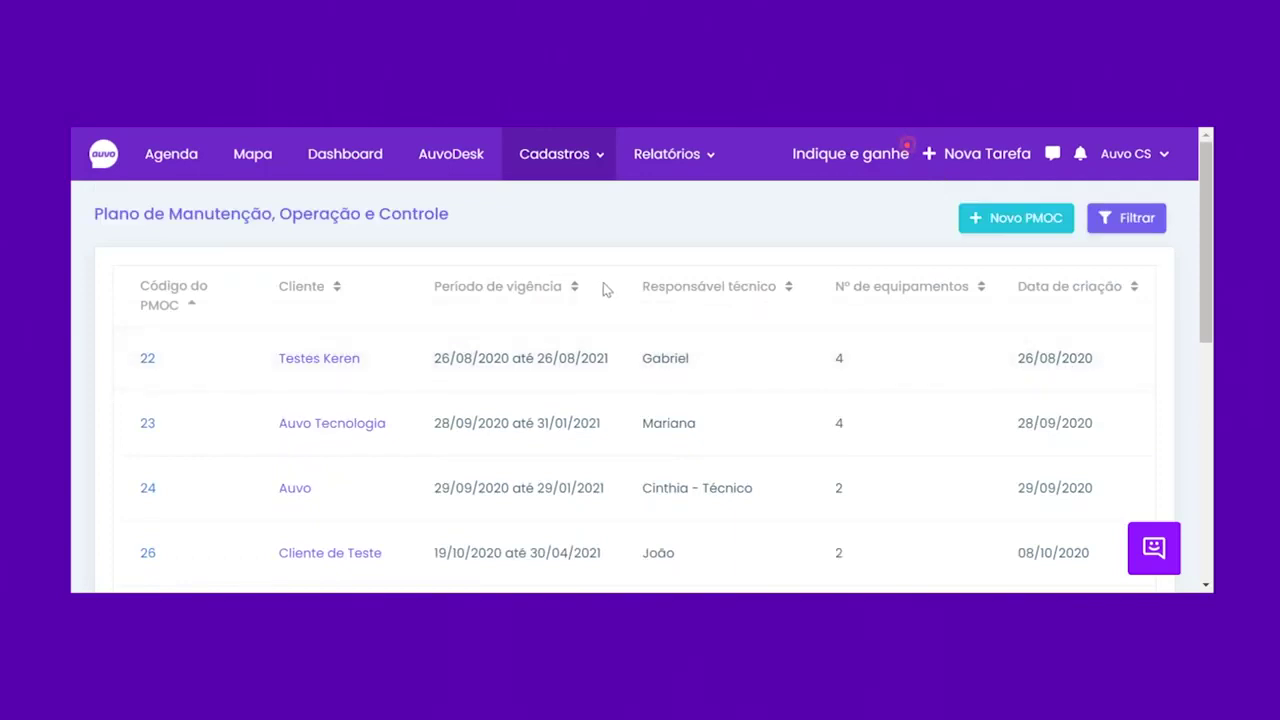
{"action": "scroll", "coordinate": [603, 289], "scroll_direction": "down", "scroll_amount": 6}
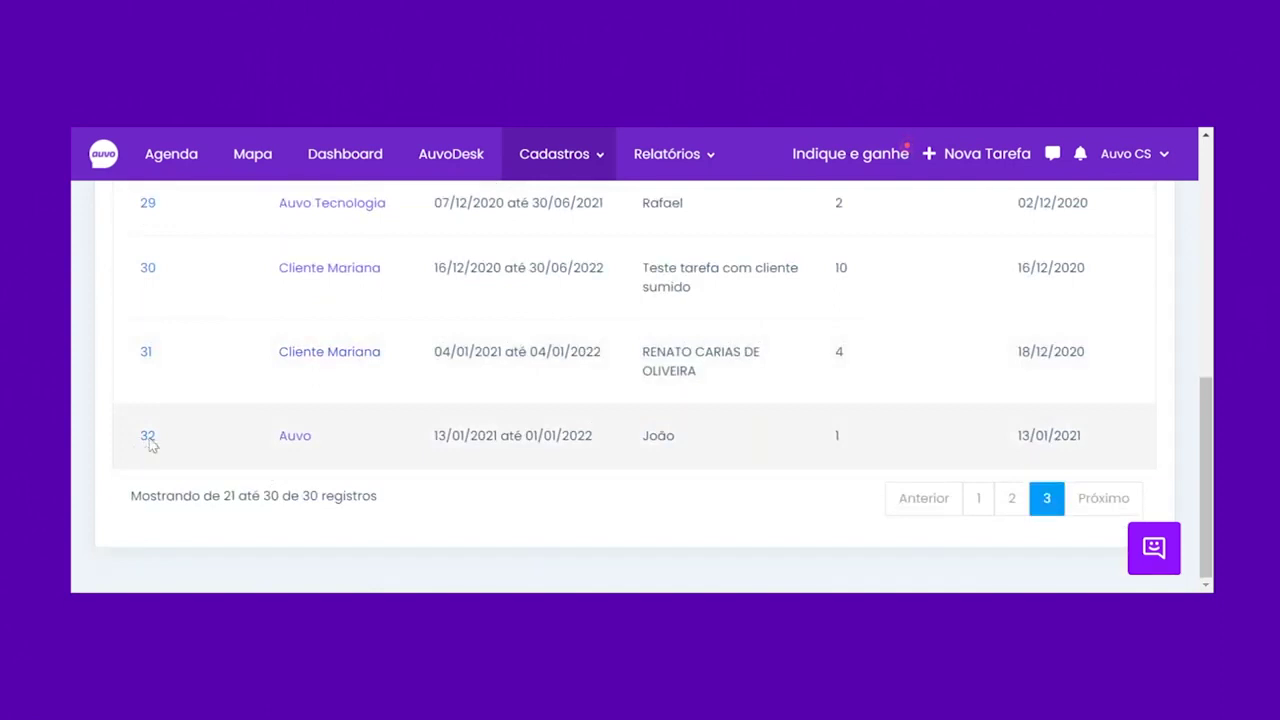
{"action": "left_click", "coordinate": [147, 437]}
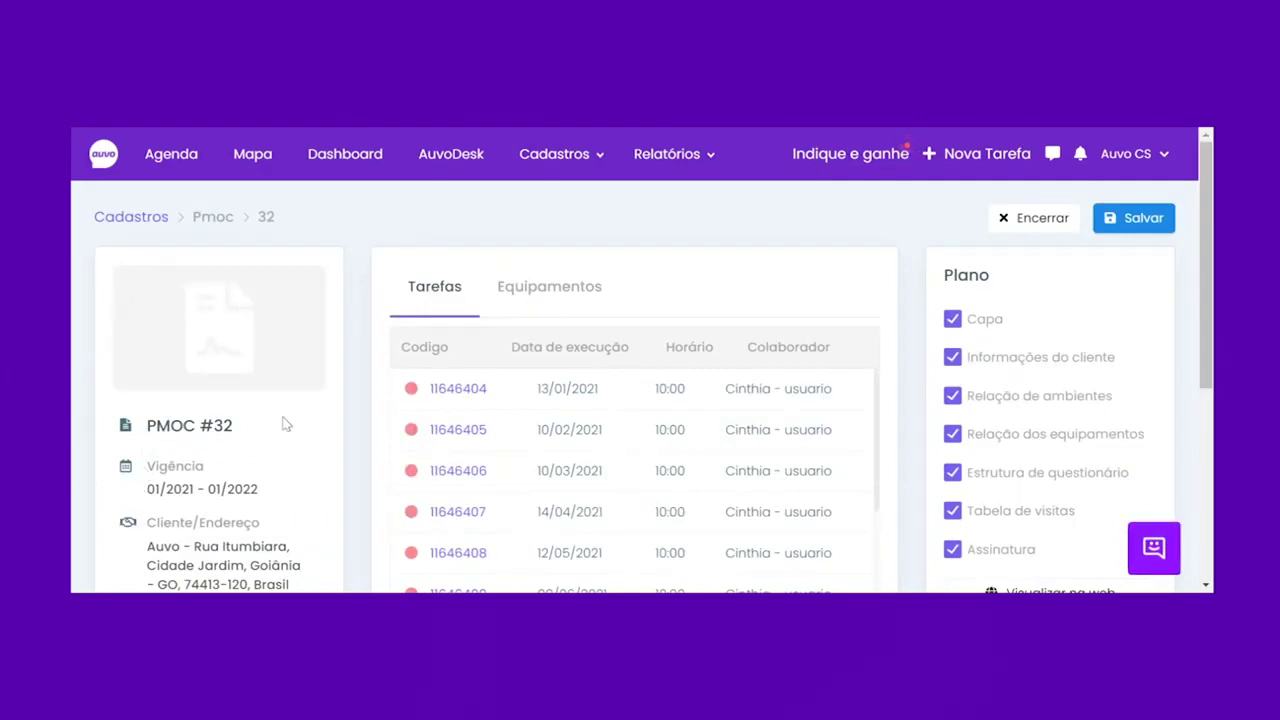
- Review the plan's client and responsible engineer details and its list of scheduled tasks
{"action": "scroll", "coordinate": [283, 425], "scroll_direction": "down", "scroll_amount": 3}
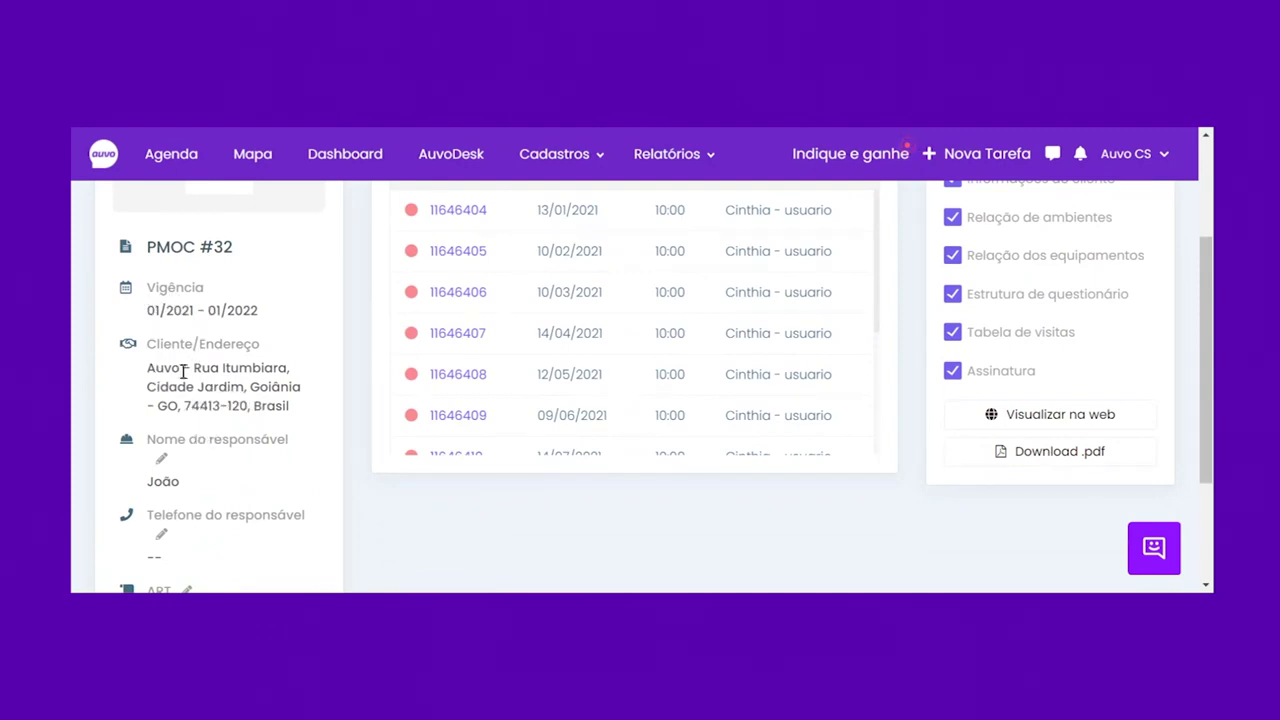
{"action": "scroll", "coordinate": [198, 407], "scroll_direction": "down", "scroll_amount": 3}
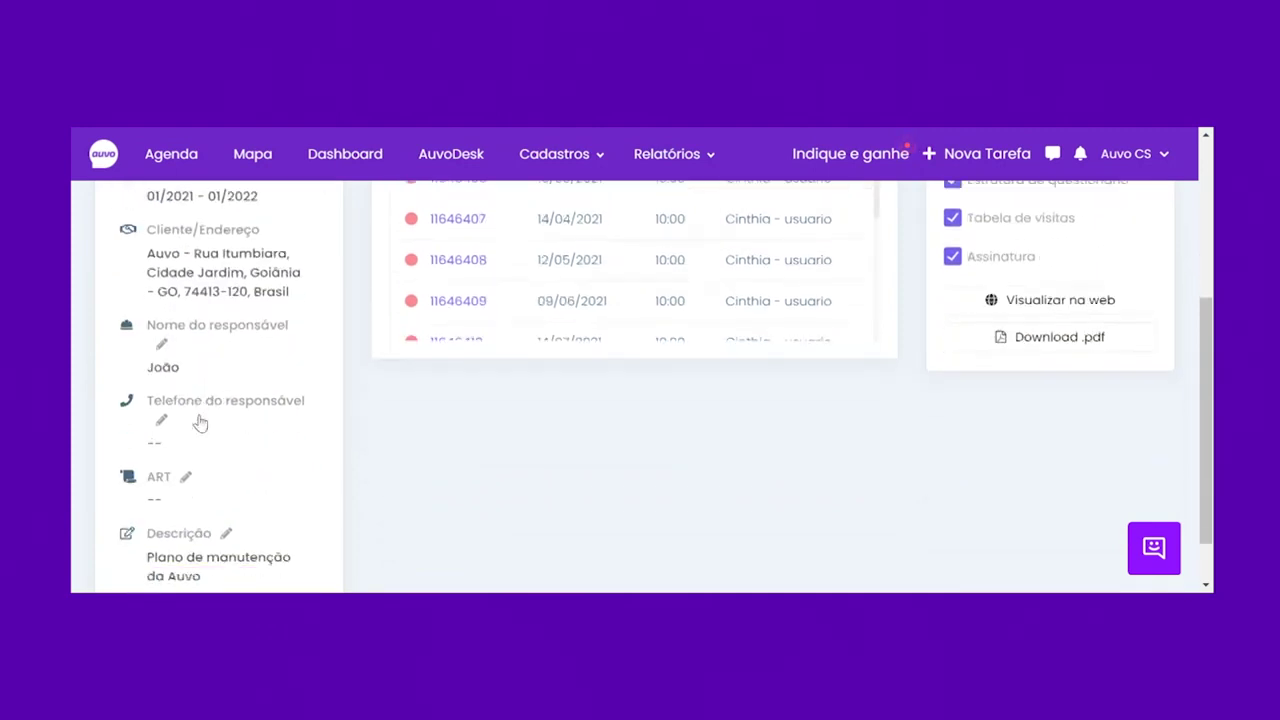
{"action": "scroll", "coordinate": [310, 426], "scroll_direction": "up", "scroll_amount": 6}
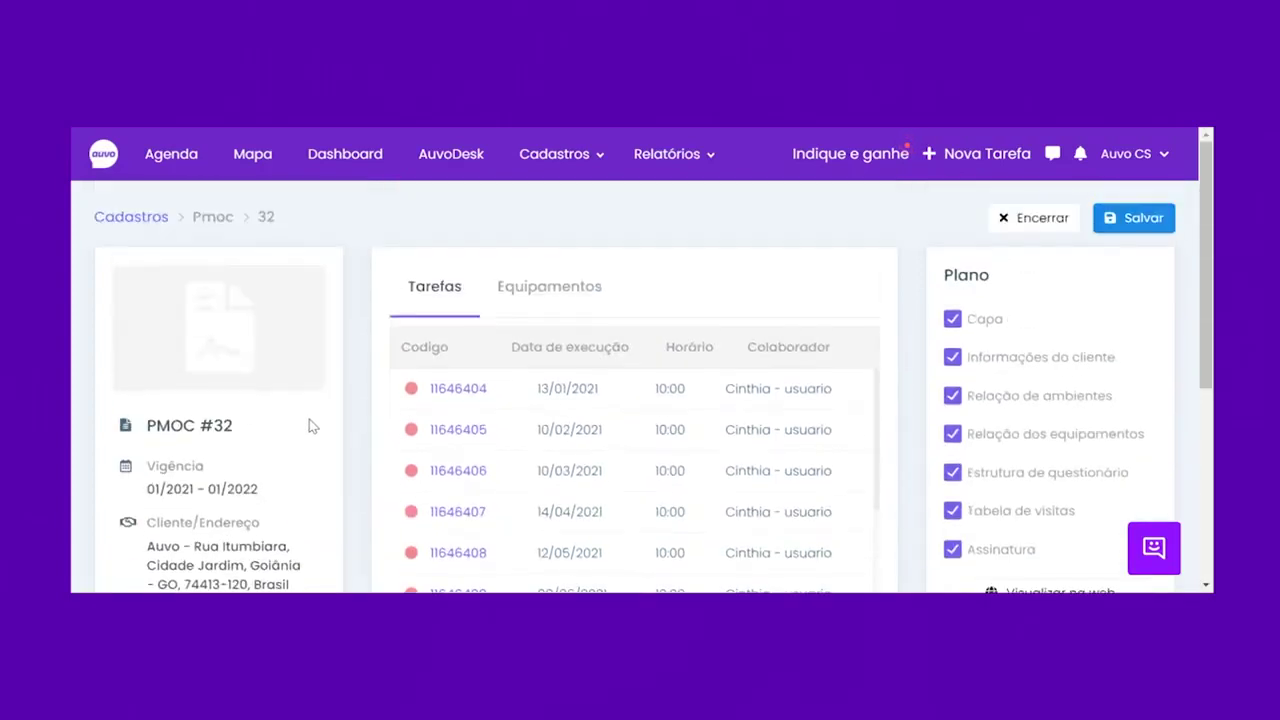
{"action": "scroll", "coordinate": [466, 410], "scroll_direction": "down", "scroll_amount": 4}
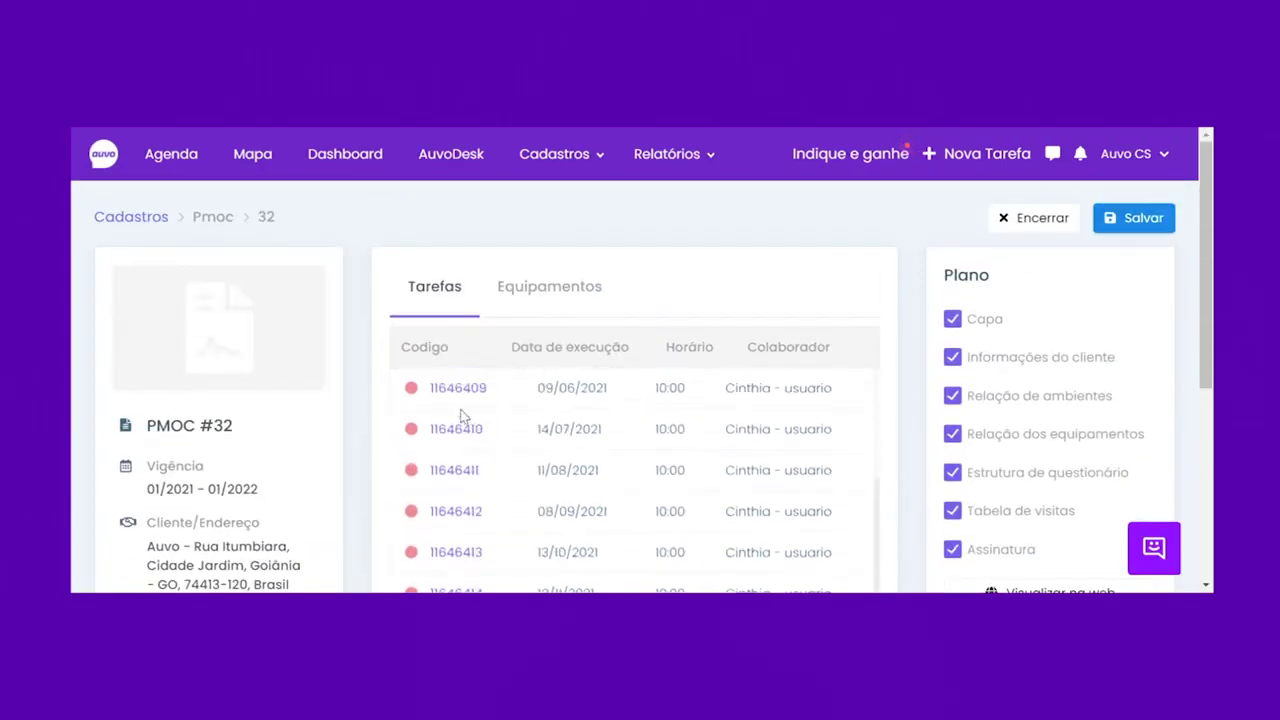
{"action": "scroll", "coordinate": [498, 487], "scroll_direction": "up", "scroll_amount": 4}
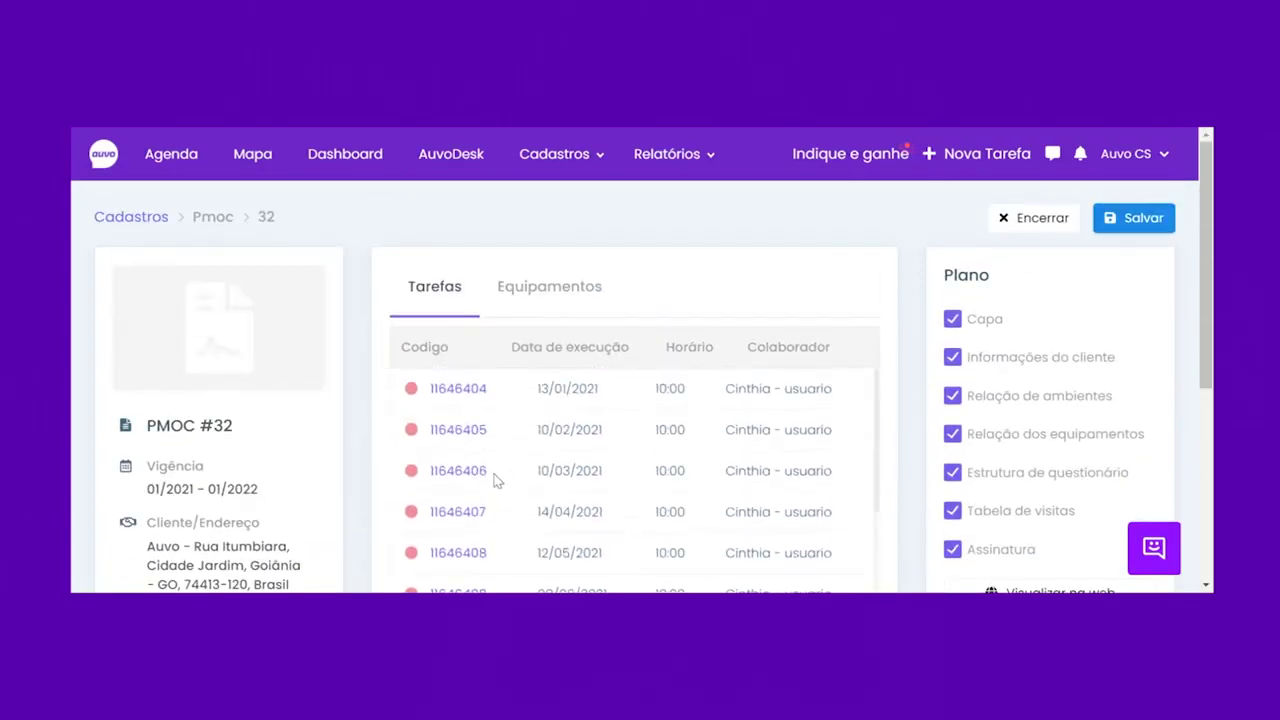
- Show the plan's included equipment and inspect the available actions for Aire Acondicionado 2 - Condensador
{"action": "left_click", "coordinate": [543, 297]}
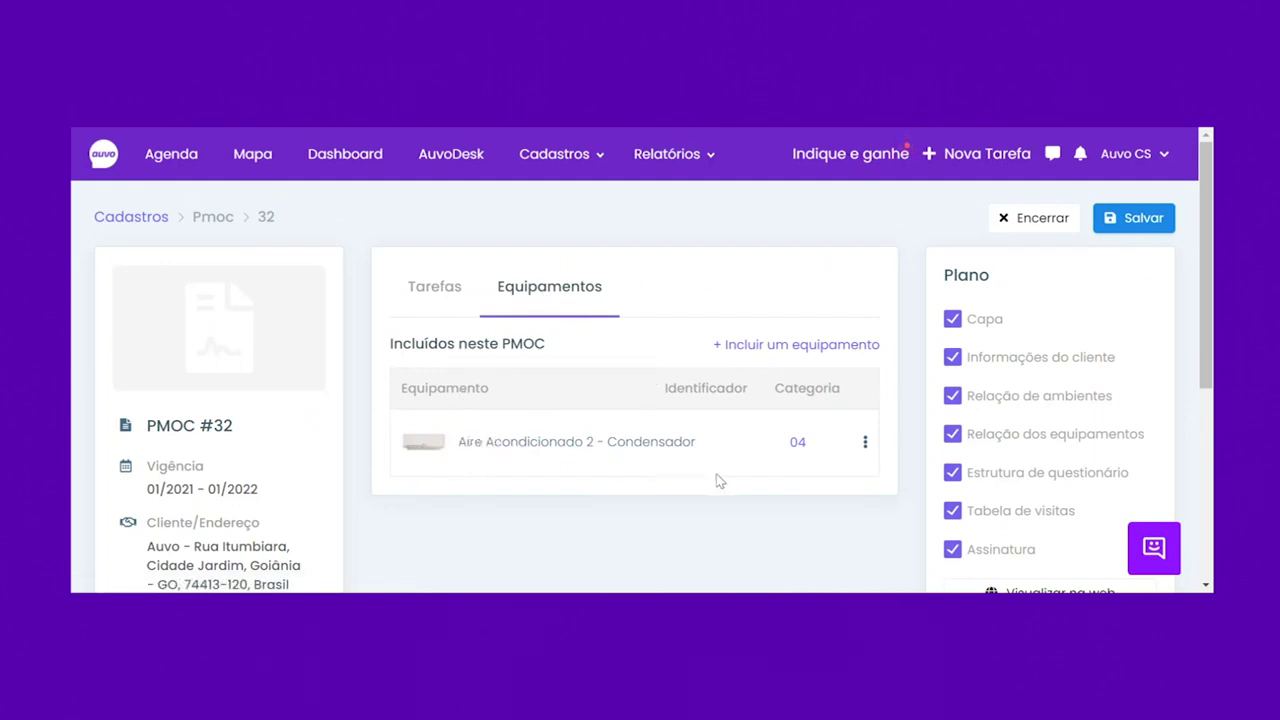
{"action": "left_click", "coordinate": [865, 445]}
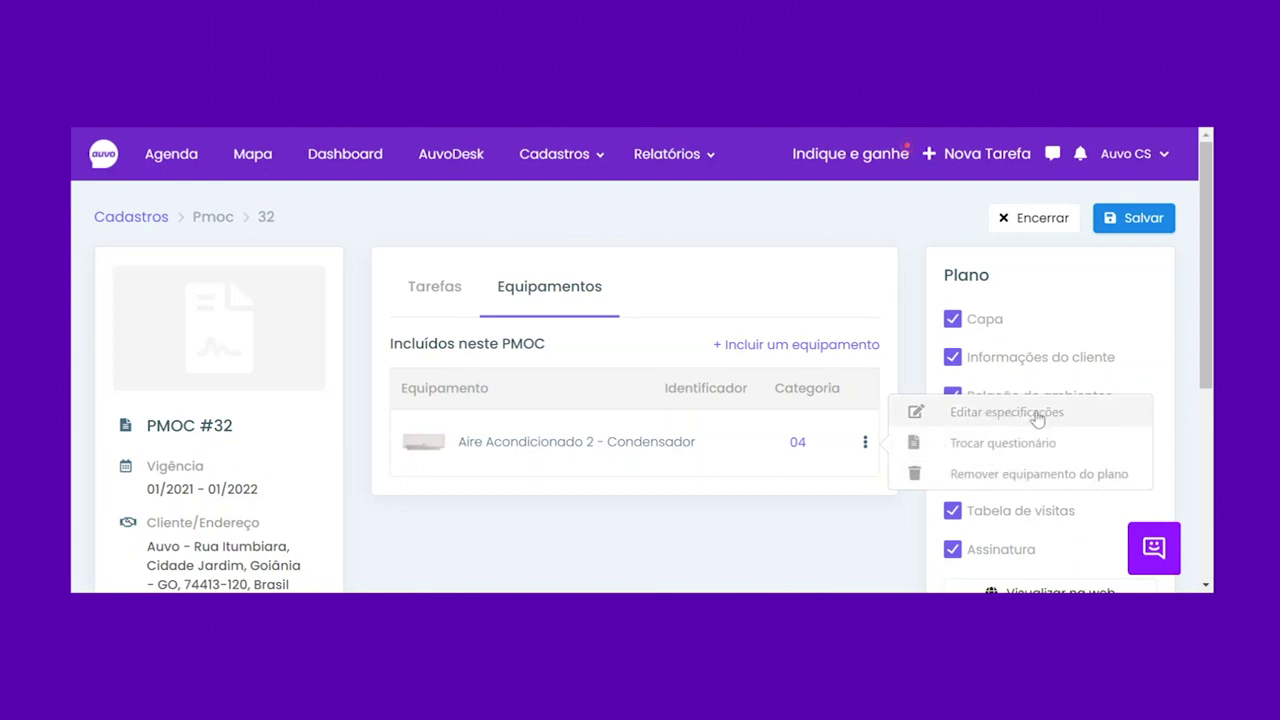
{"action": "left_click", "coordinate": [1005, 479]}
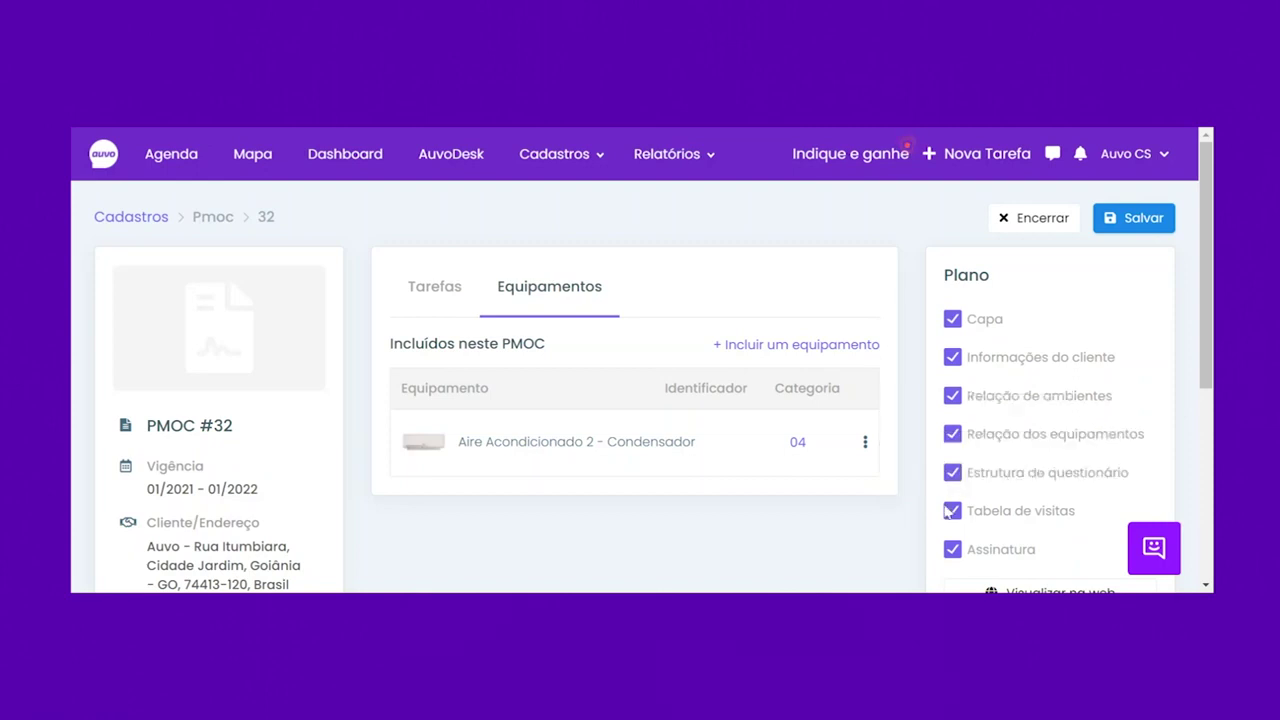
- Examine the sections included in the plan document and its web viewing and PDF download options
{"action": "scroll", "coordinate": [970, 493], "scroll_direction": "down", "scroll_amount": 1}
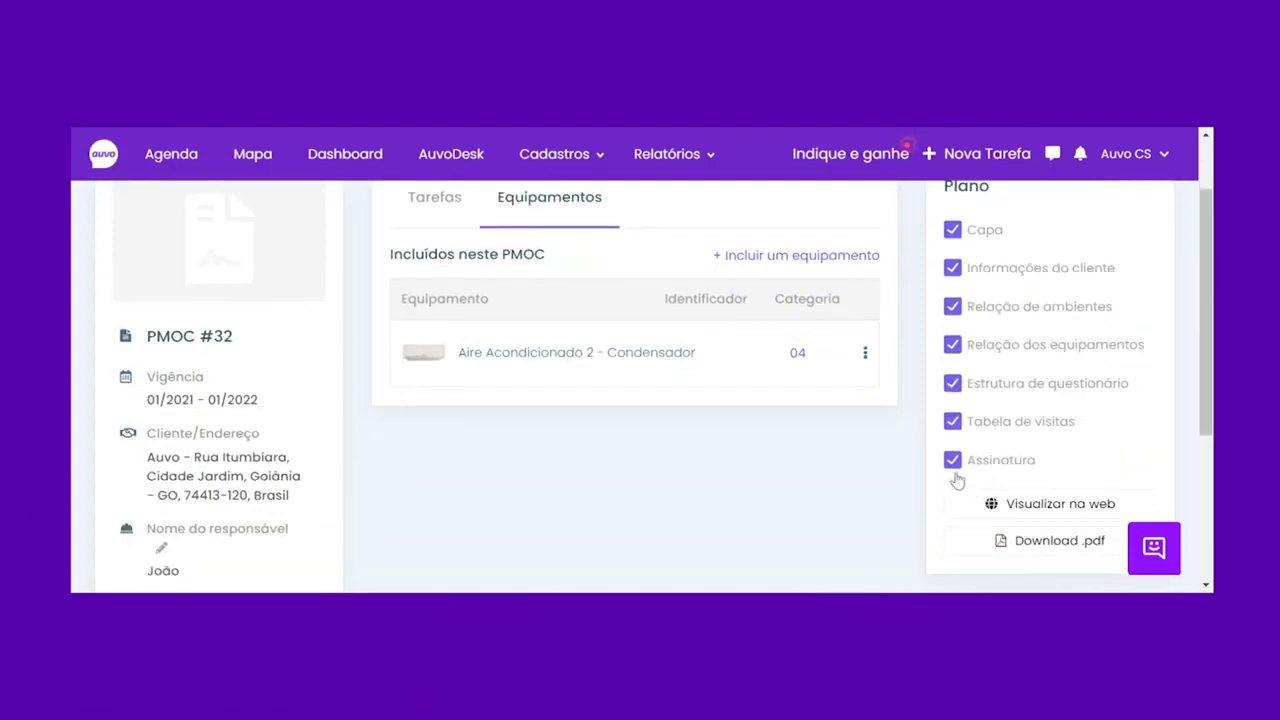
{"action": "scroll", "coordinate": [957, 480], "scroll_direction": "up", "scroll_amount": 1}
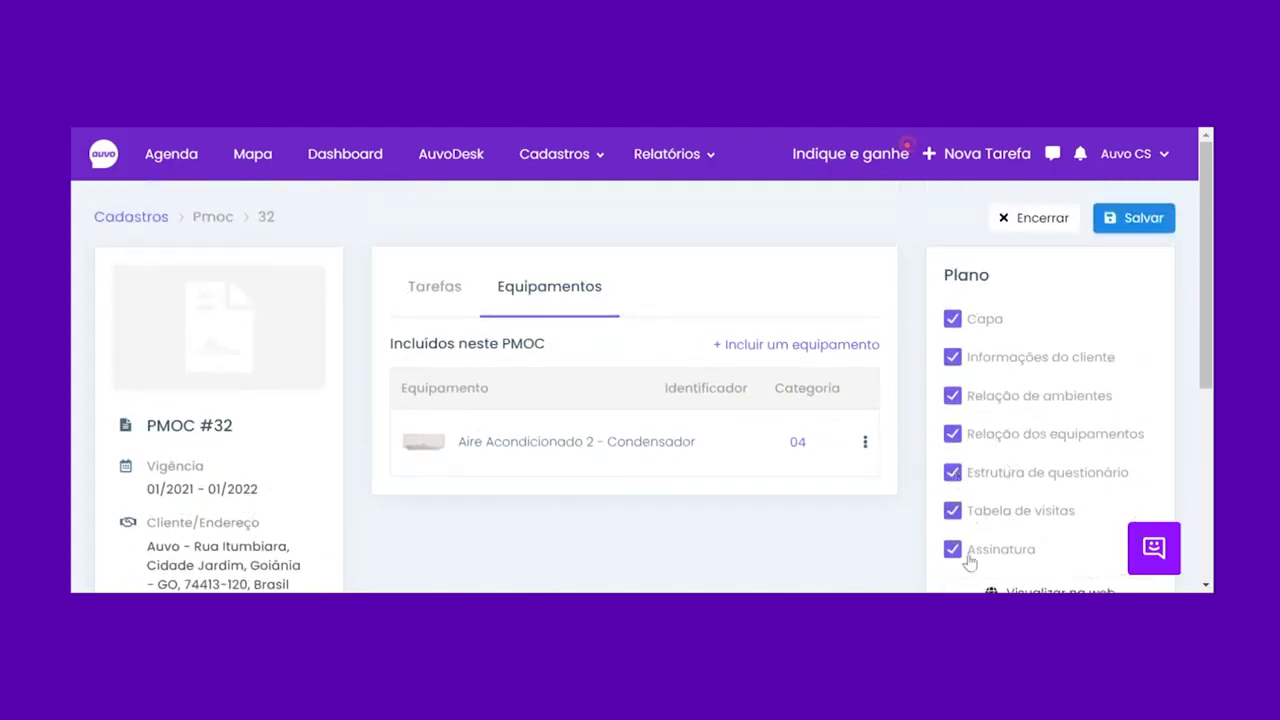
{"action": "scroll", "coordinate": [1055, 520], "scroll_direction": "down", "scroll_amount": 1}
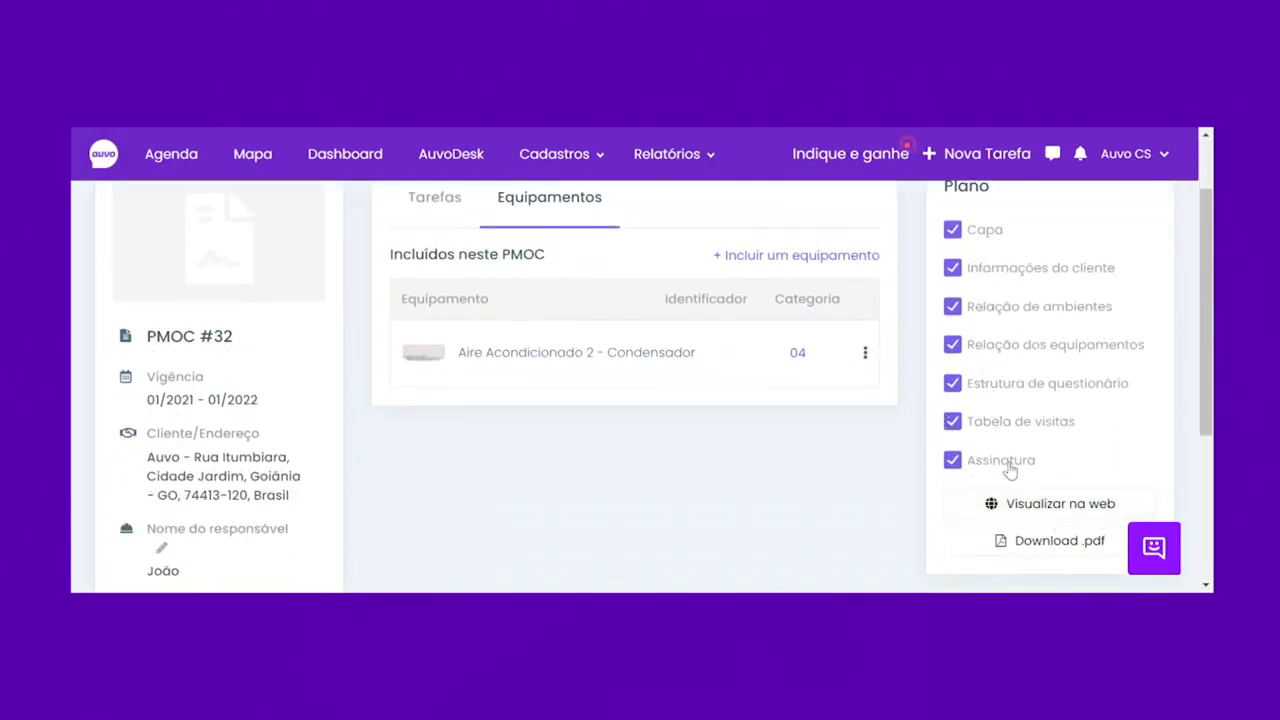
{"action": "scroll", "coordinate": [1020, 466], "scroll_direction": "down", "scroll_amount": 1}
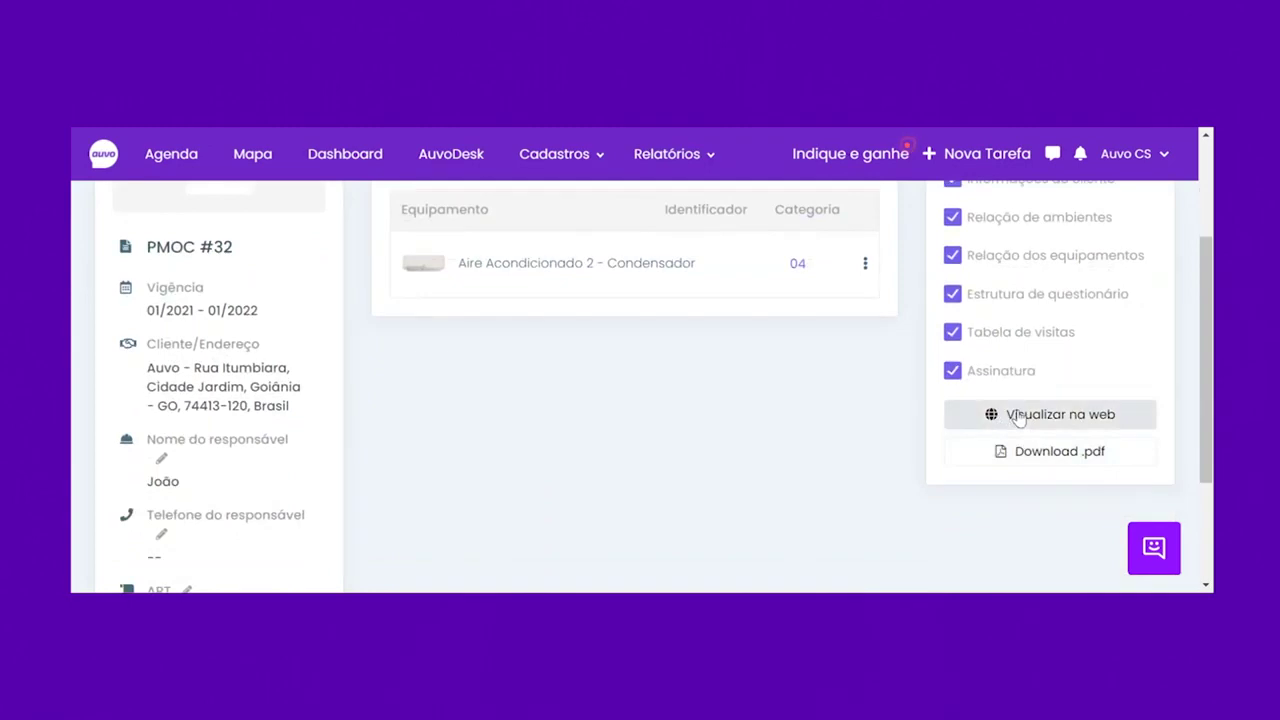